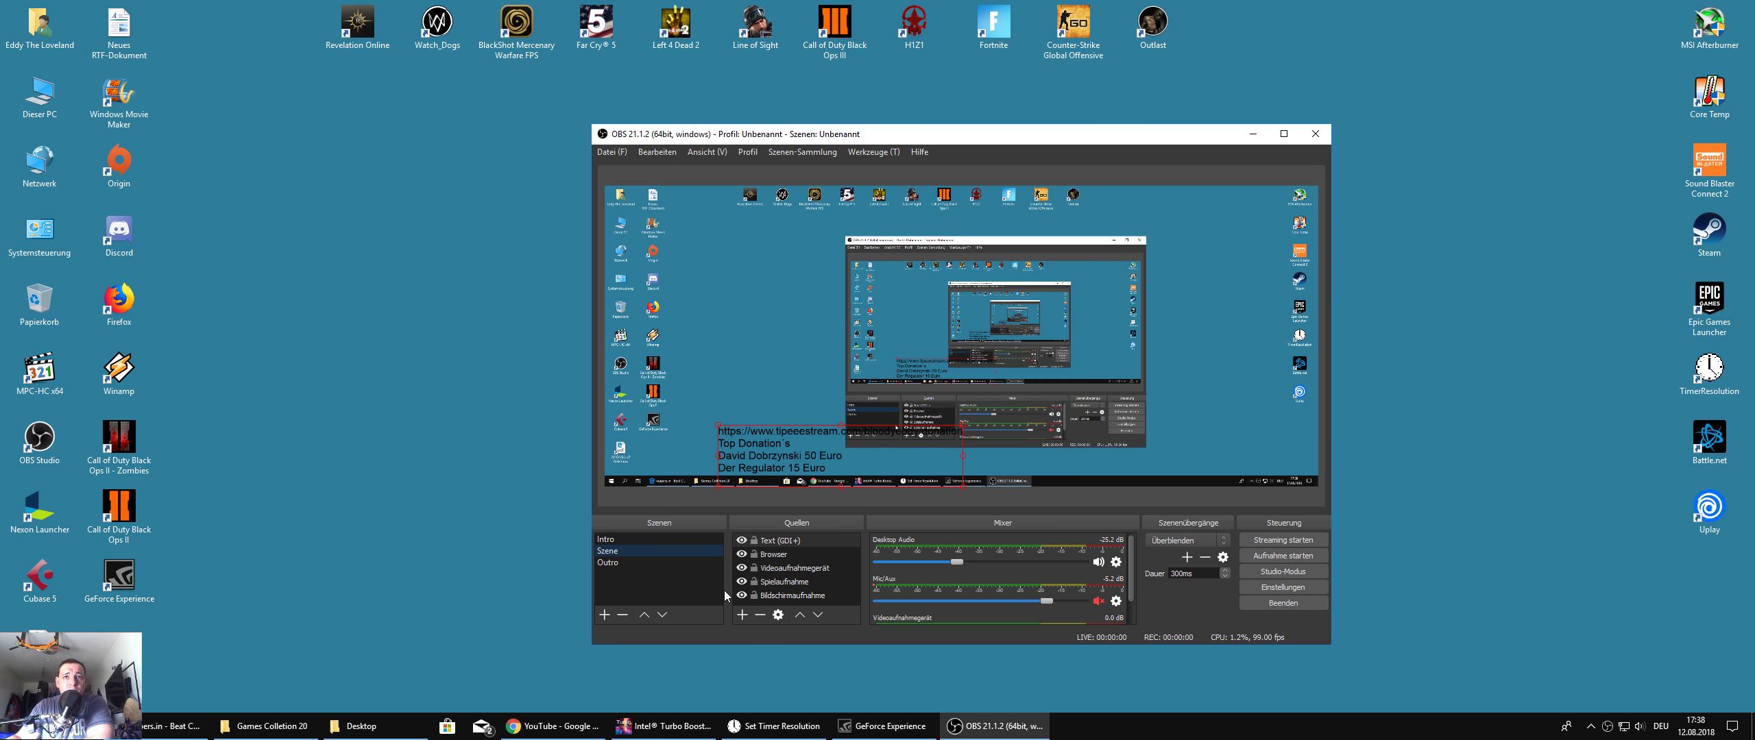
Step: Move the Text (GDI+) source to the end of the source list and return it to the front
left_click(819, 616)
left_click(820, 616)
left_click(820, 616)
left_click(821, 617)
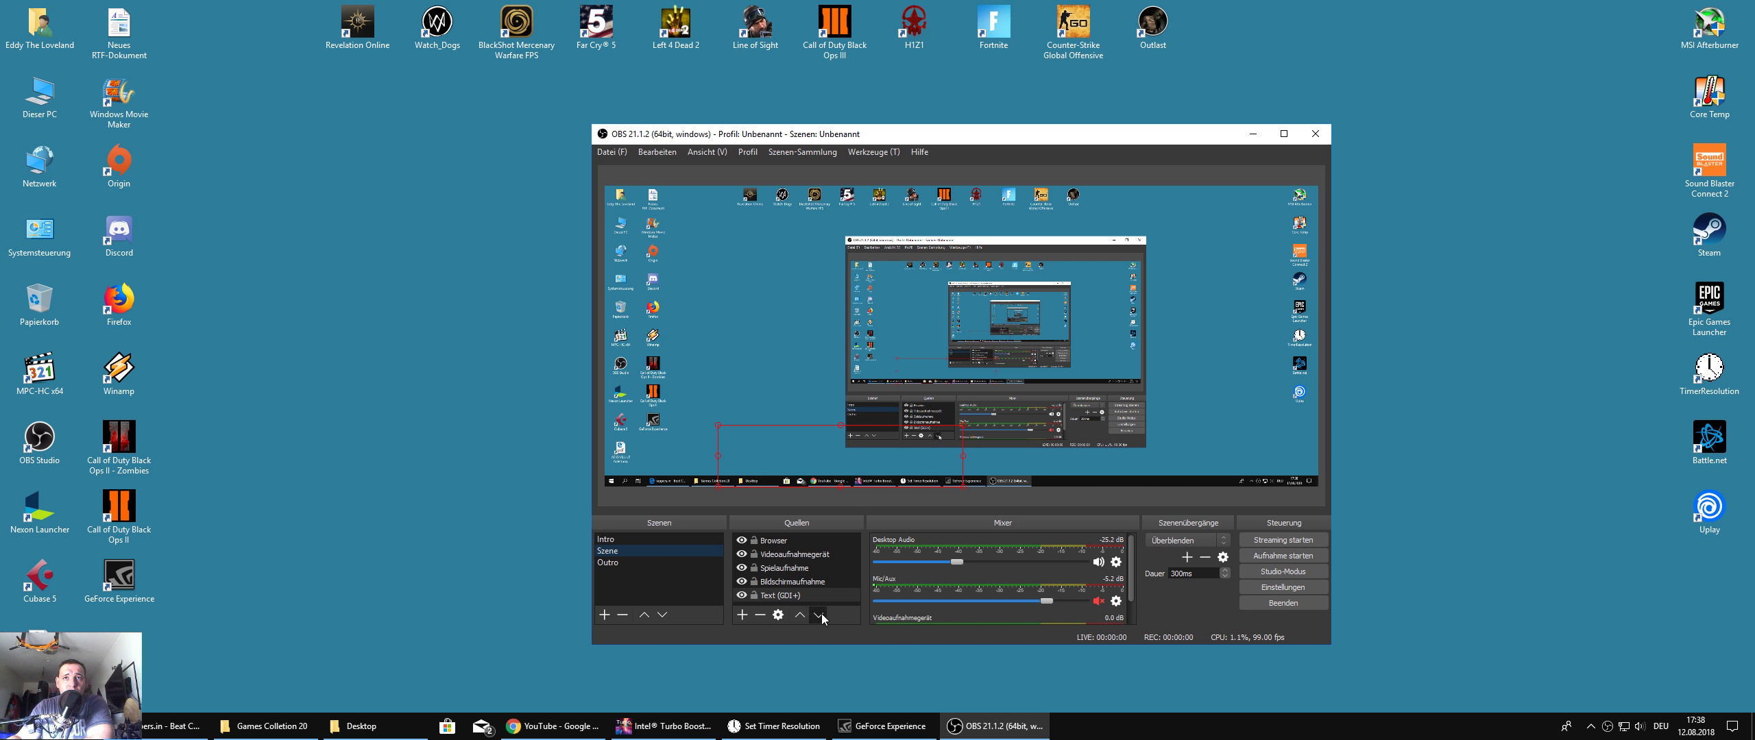
left_click(799, 616)
left_click(799, 617)
left_click(799, 616)
left_click(800, 616)
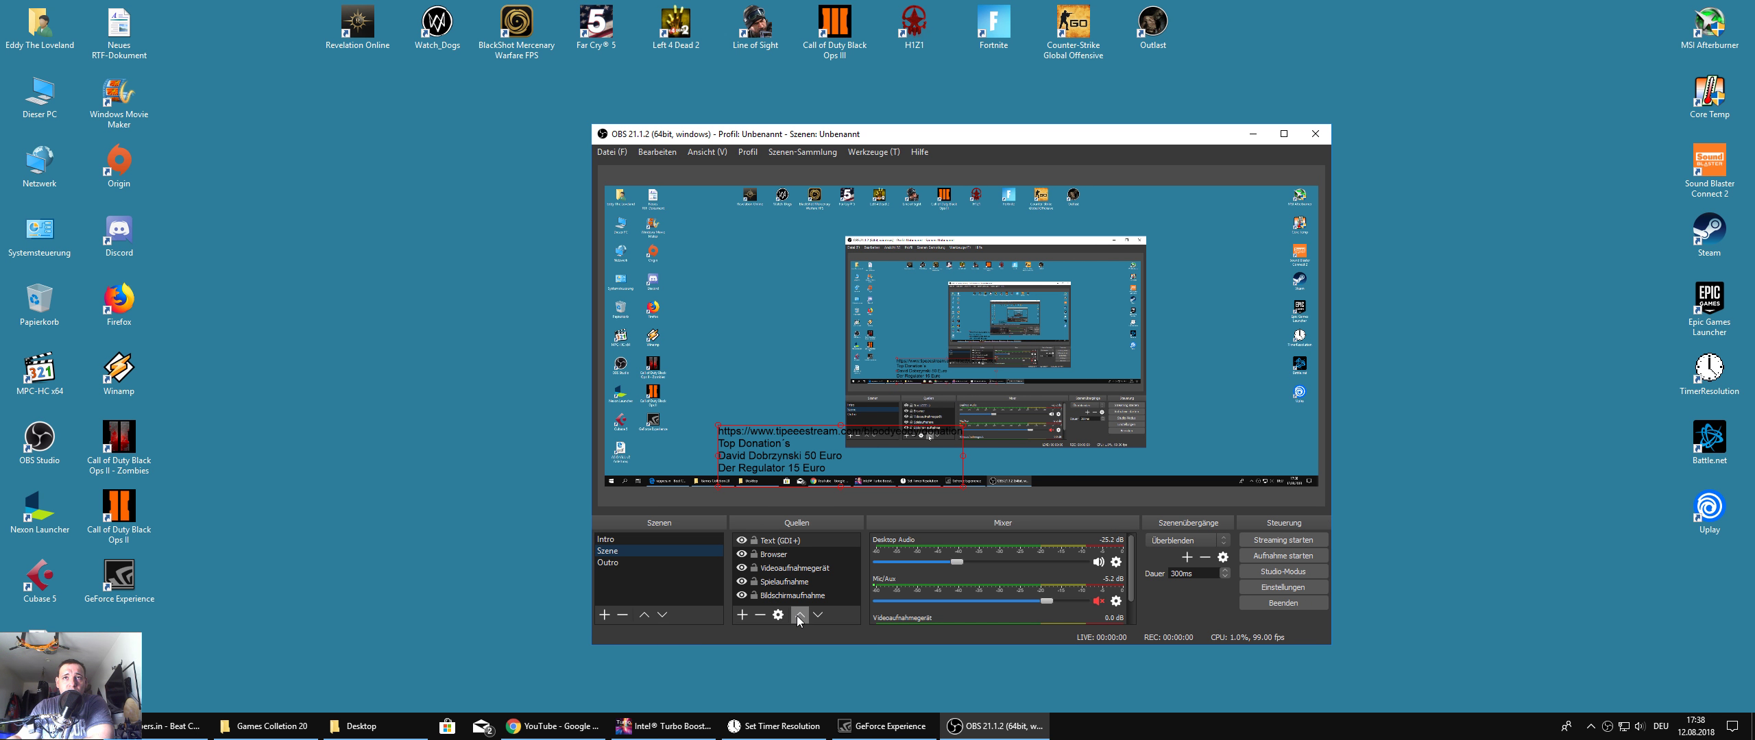
Step: Look through the source types that can be added to the scene, including Spielaufnahme, without adding one
right_click(836, 593)
right_click(850, 606)
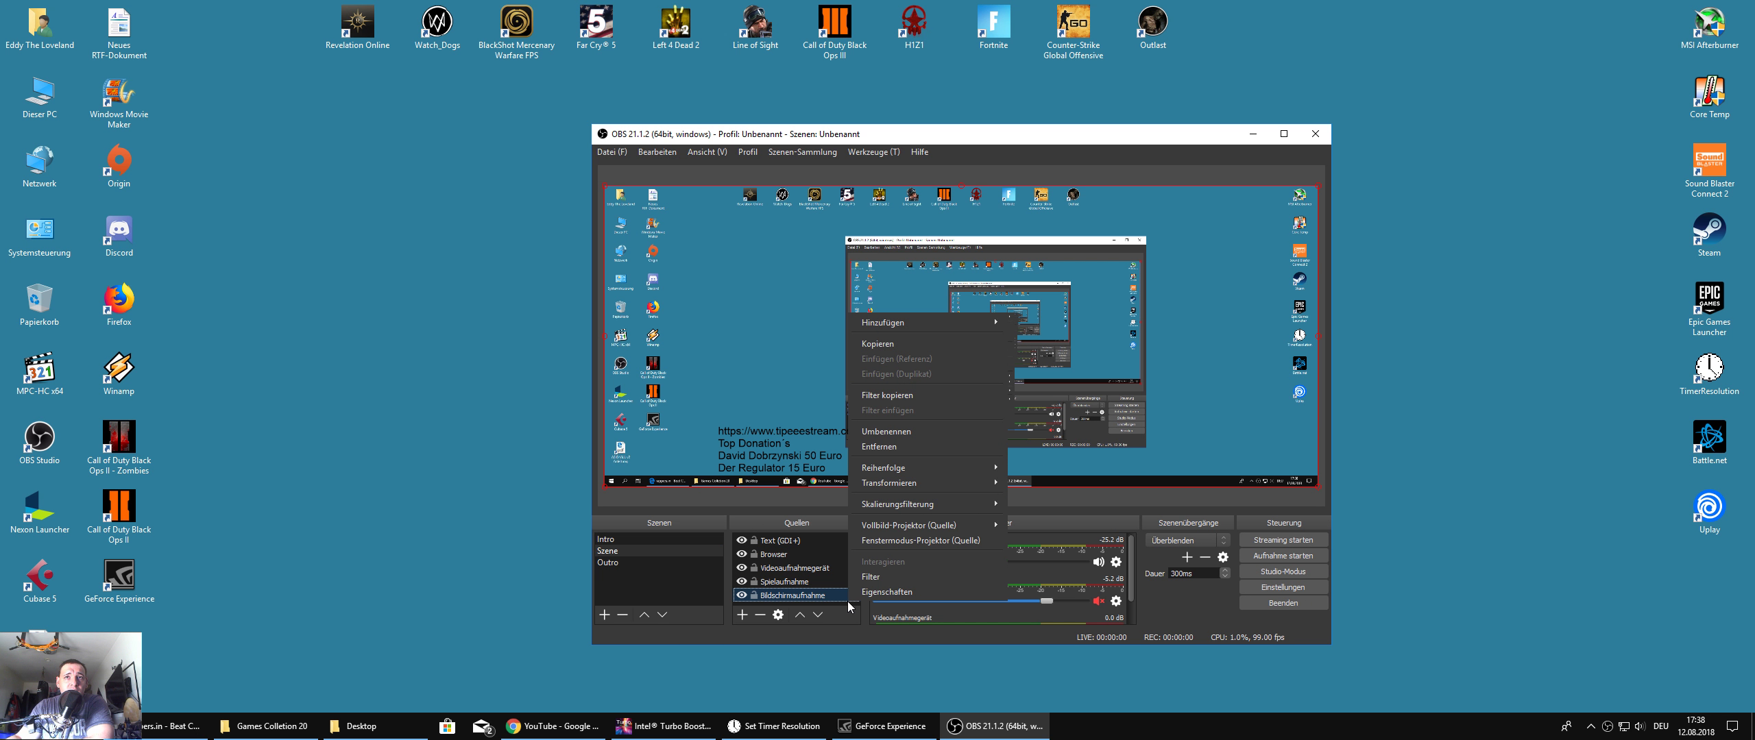
right_click(845, 608)
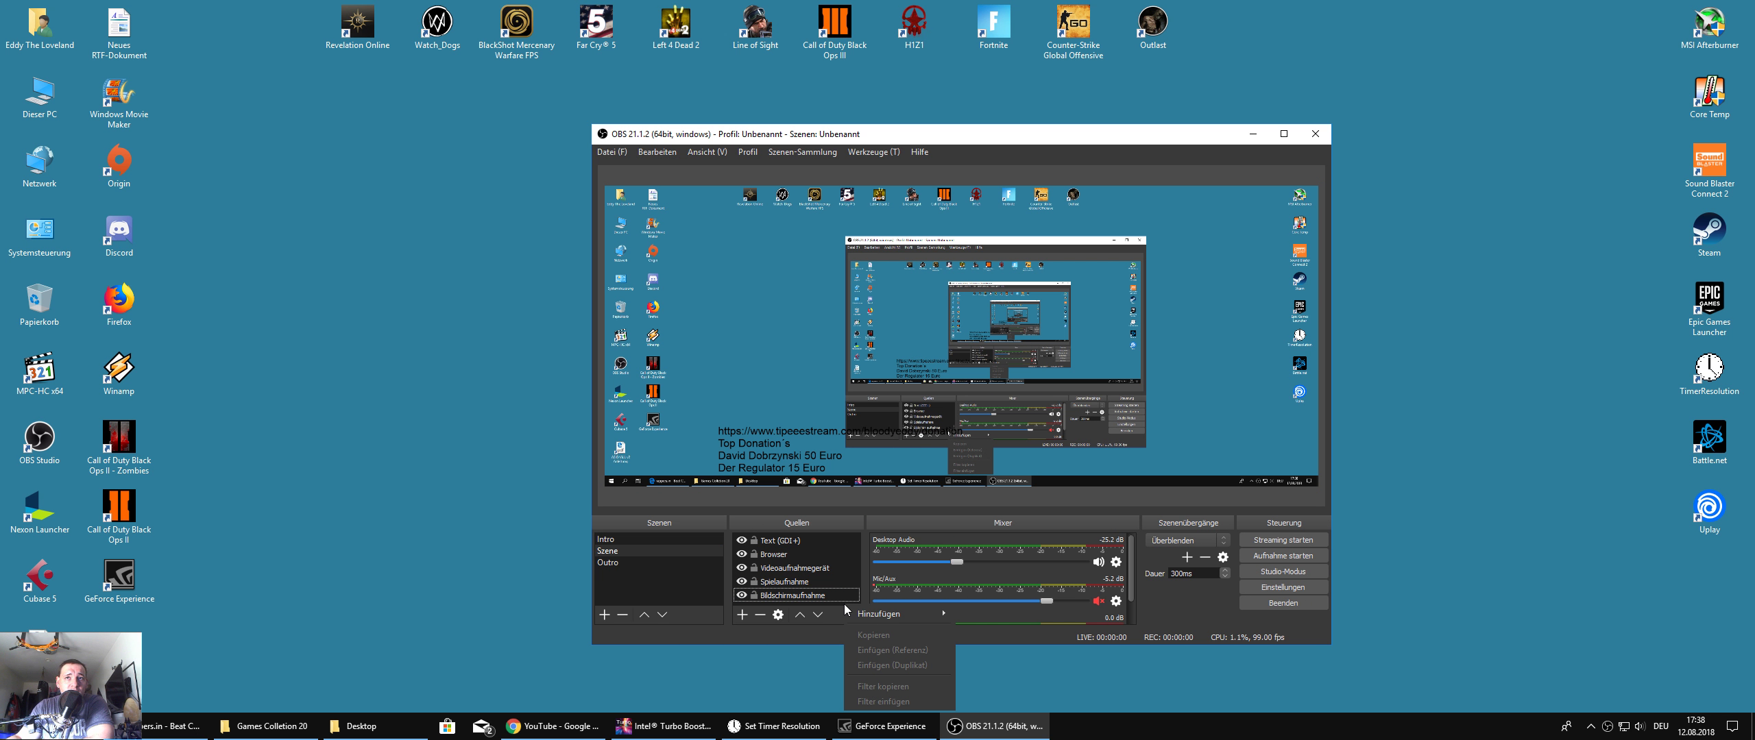
mouse_move(867, 617)
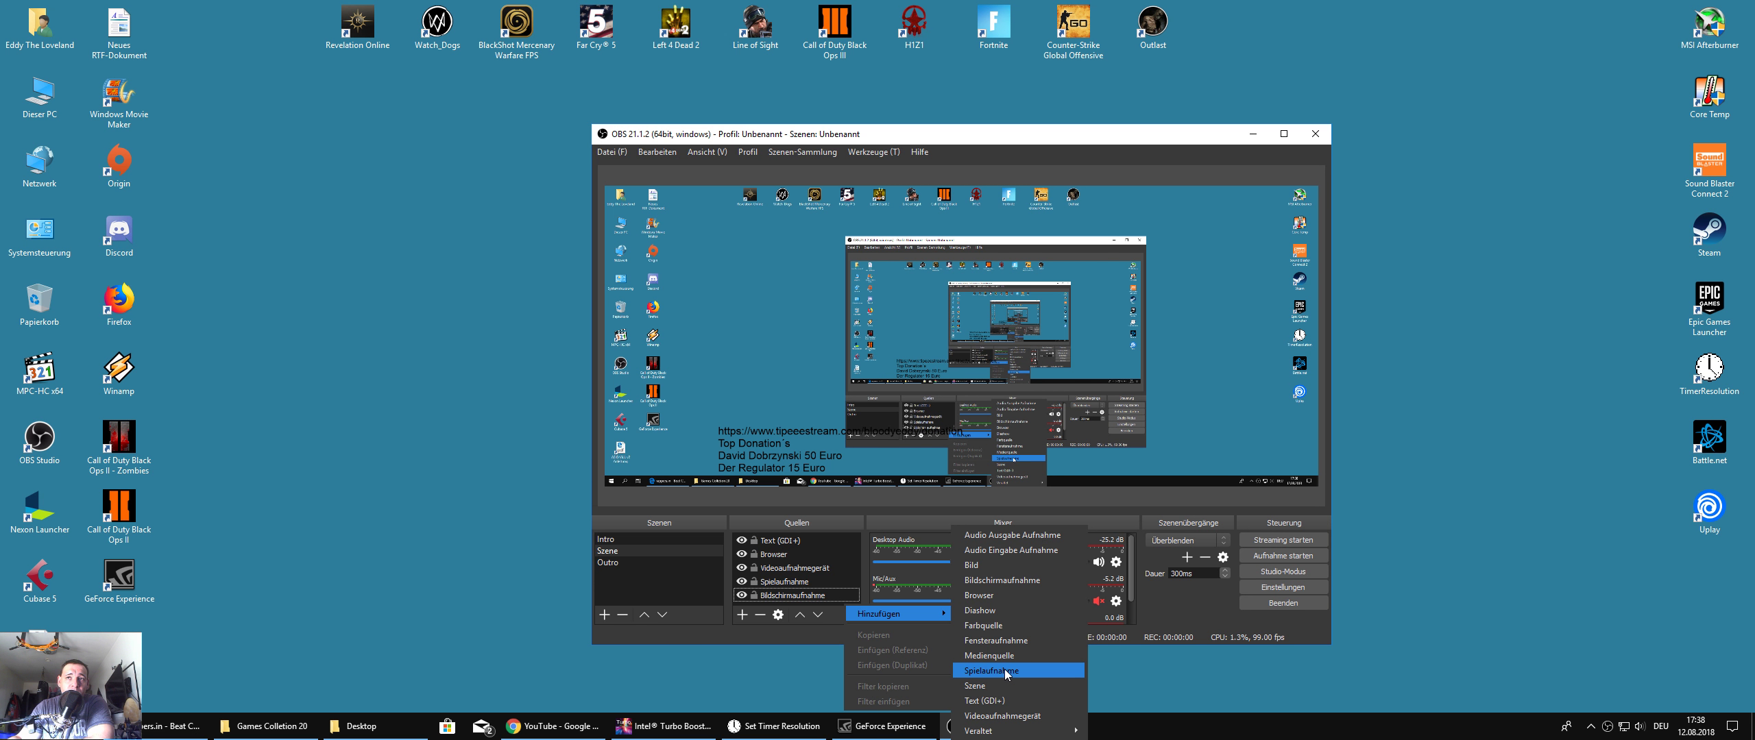
left_click(864, 501)
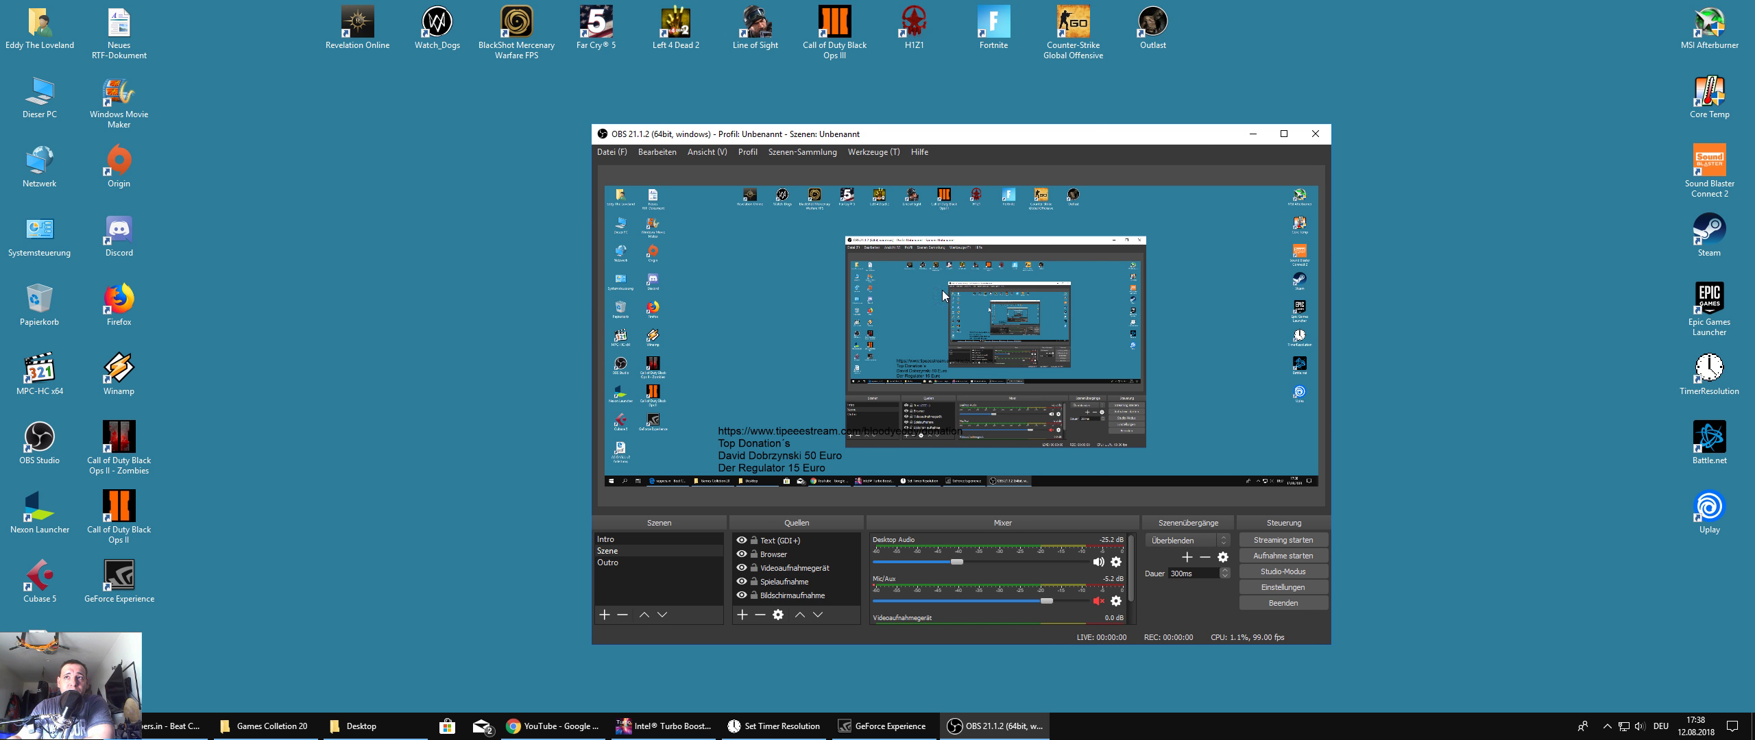
Step: Open the stream settings and choose YouTube / YouTube Gaming as the streaming platform
left_click(1282, 587)
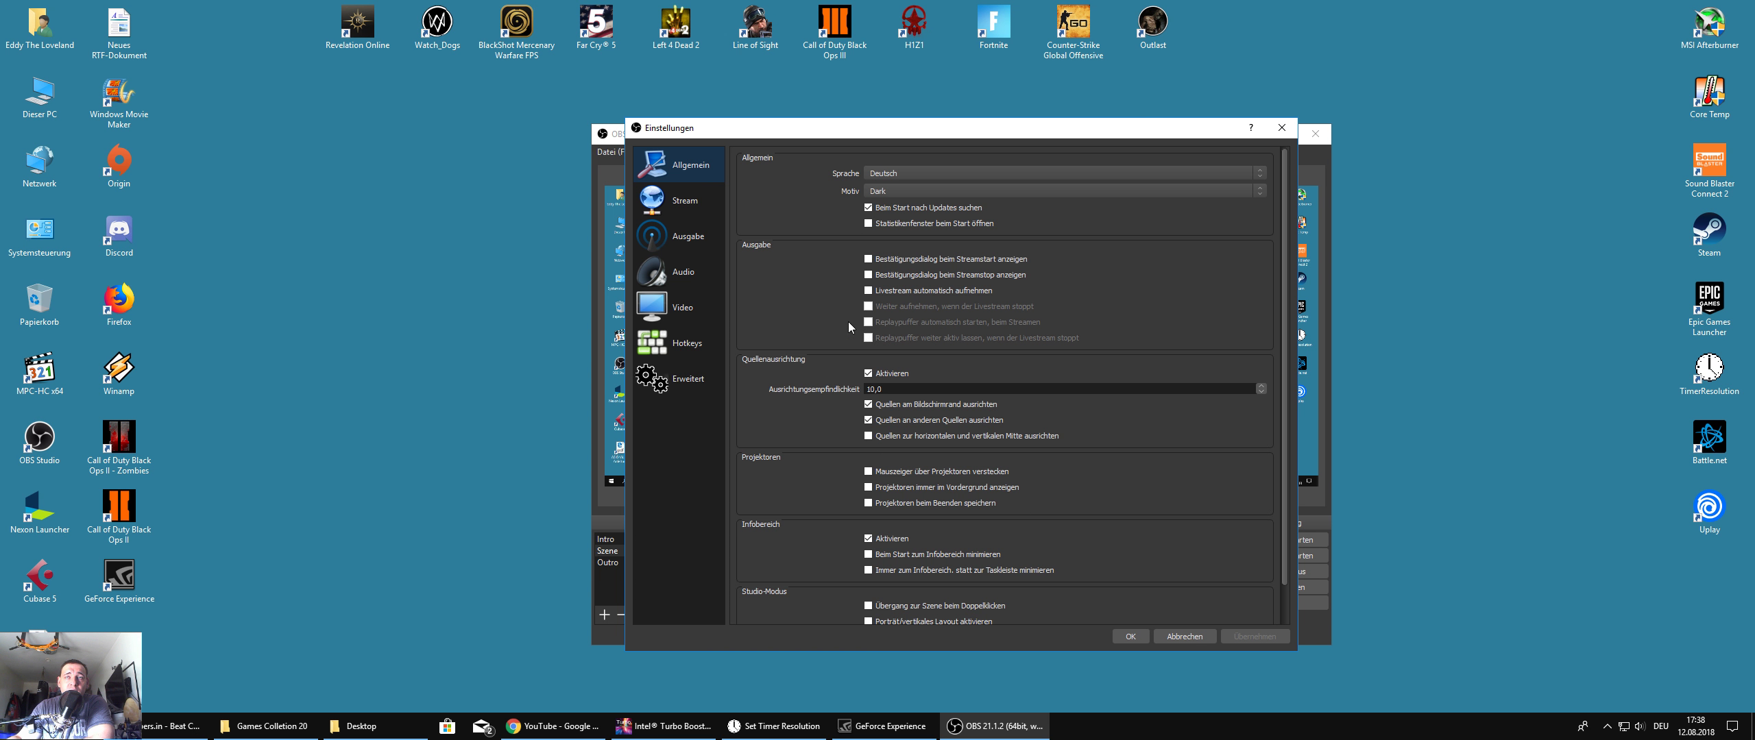
left_click(679, 202)
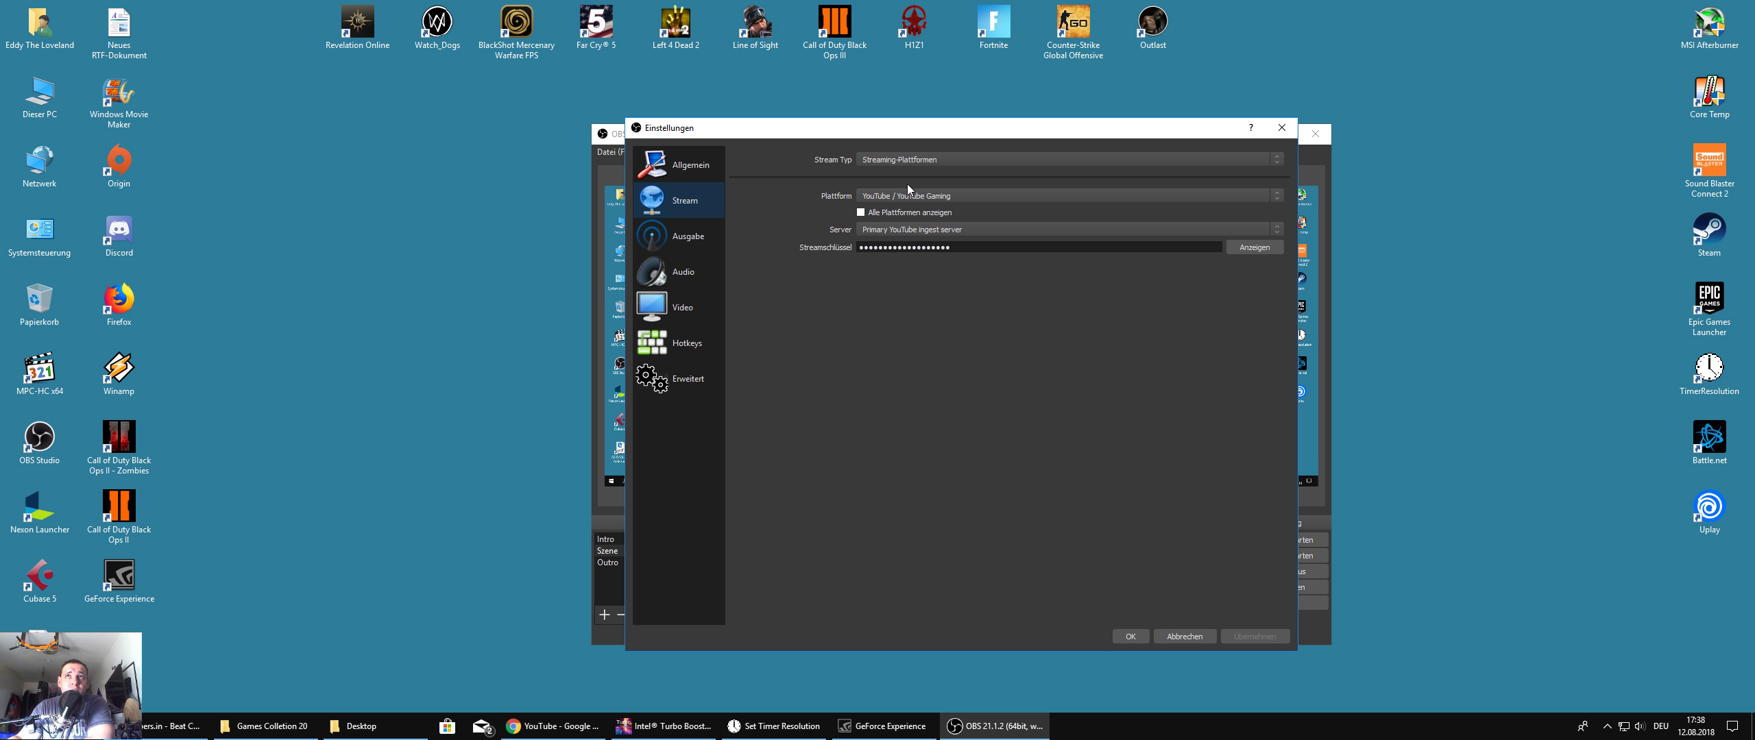
left_click(872, 198)
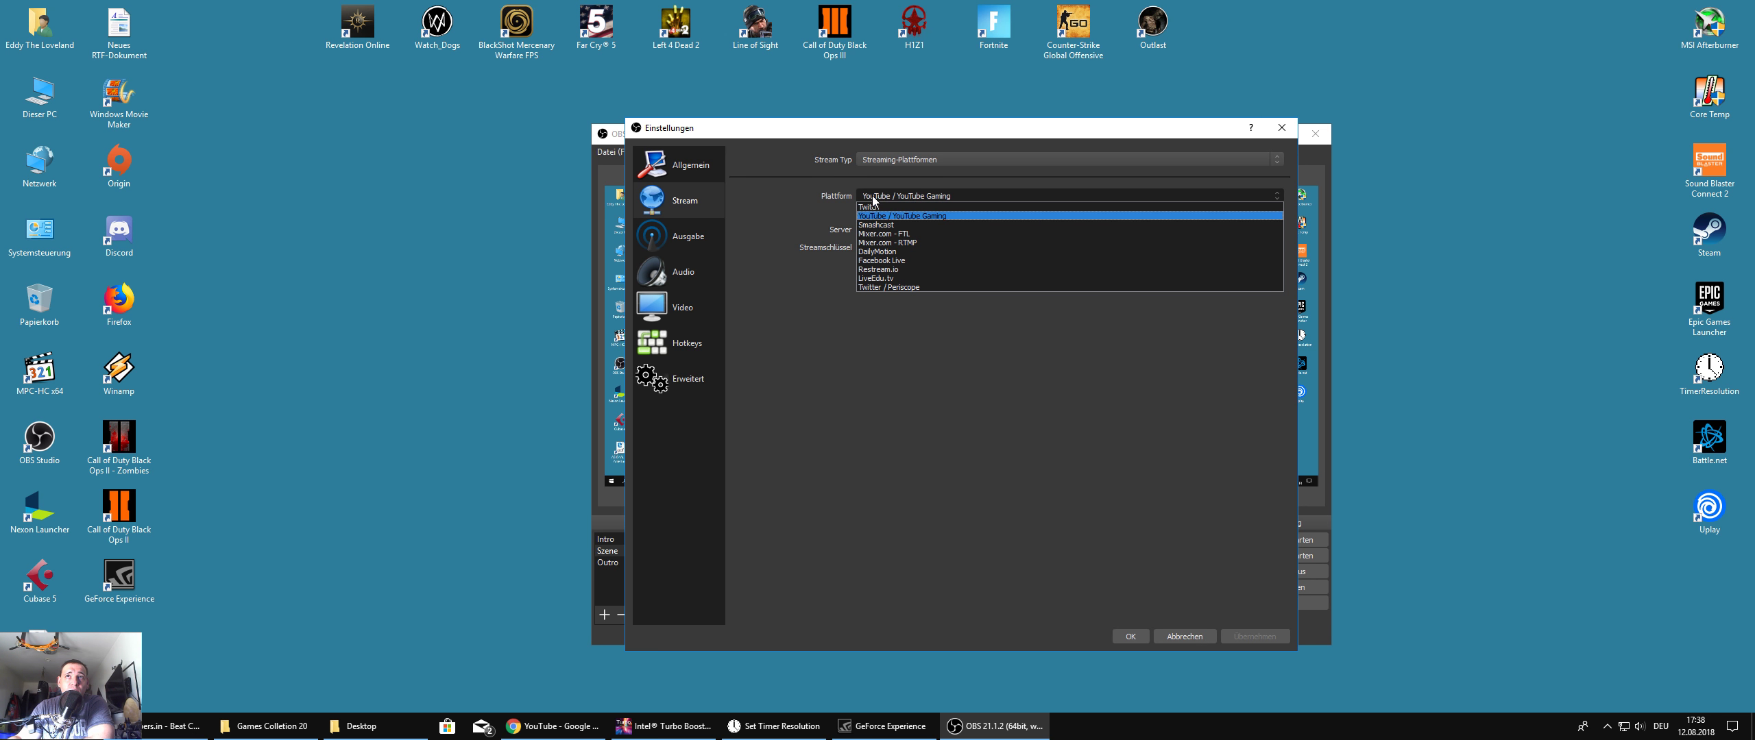
left_click(902, 216)
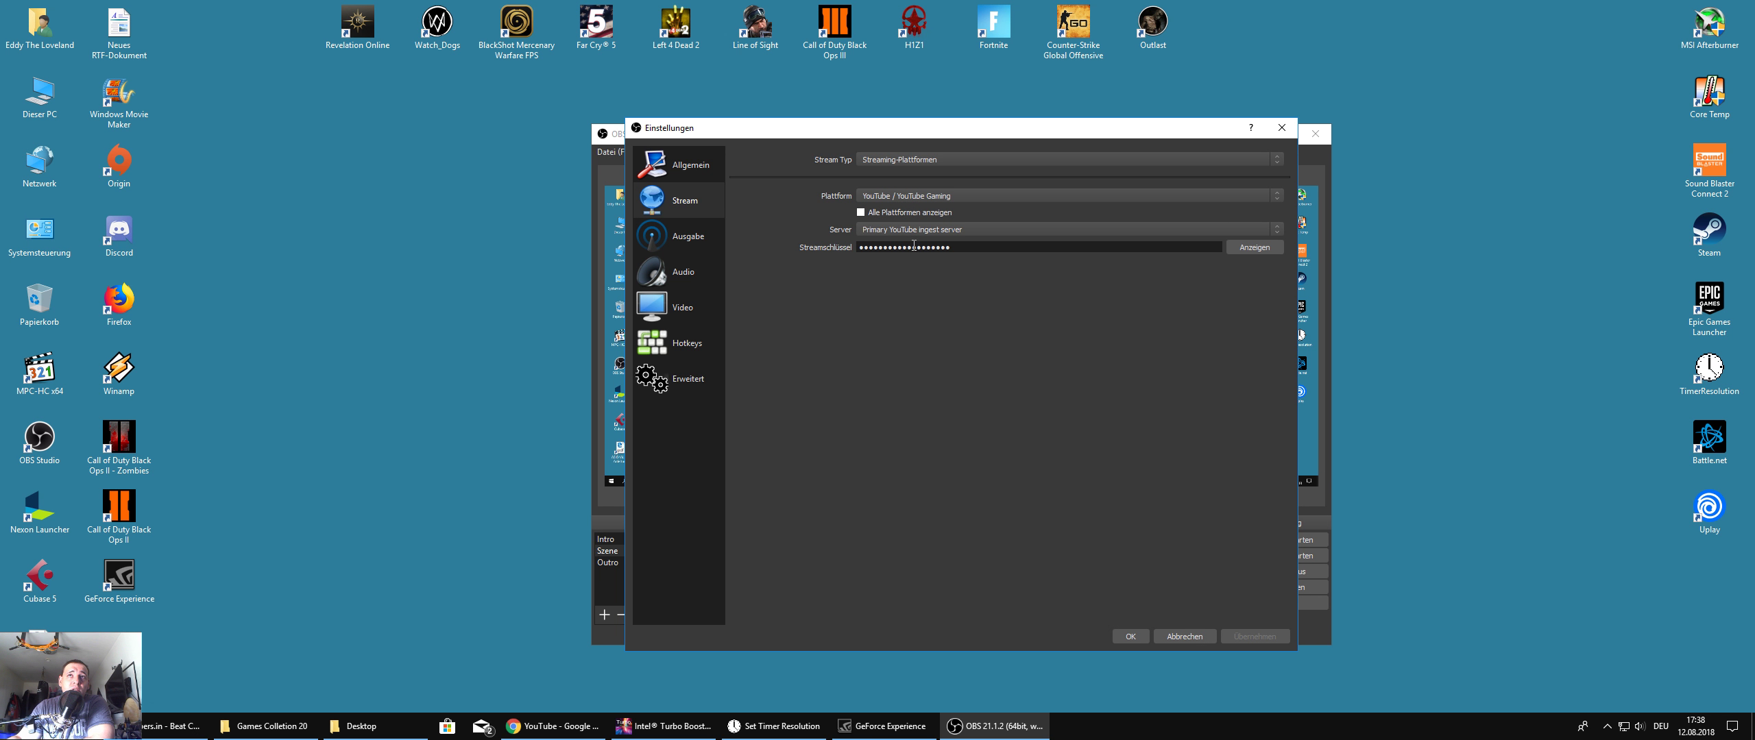
Step: Switch to Chrome and open the YouTube channel's live dashboard by way of the account settings and additional features
left_click(554, 726)
left_click(1711, 84)
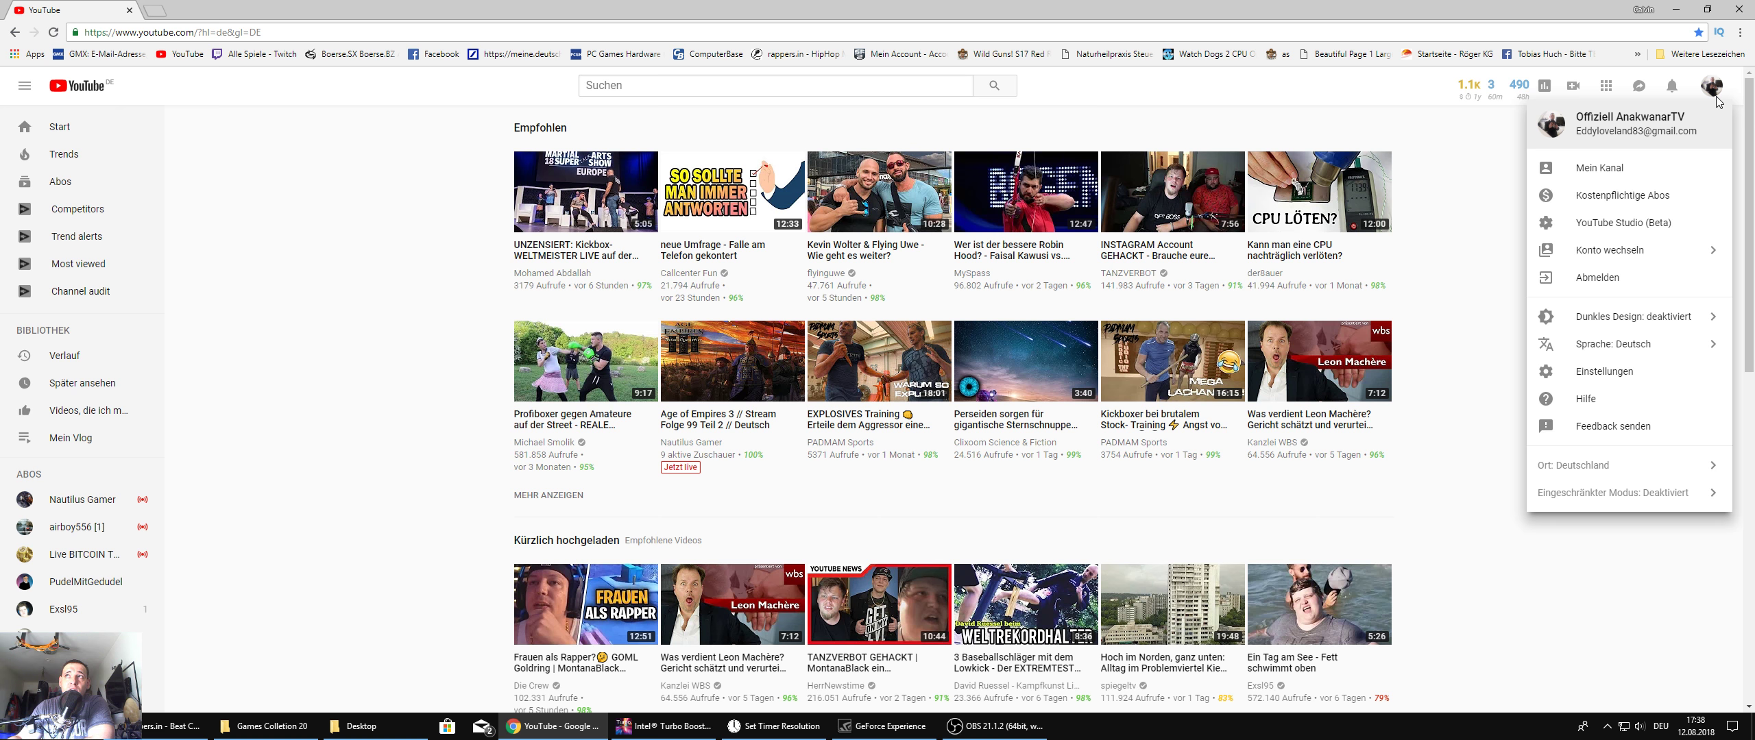
left_click(1619, 368)
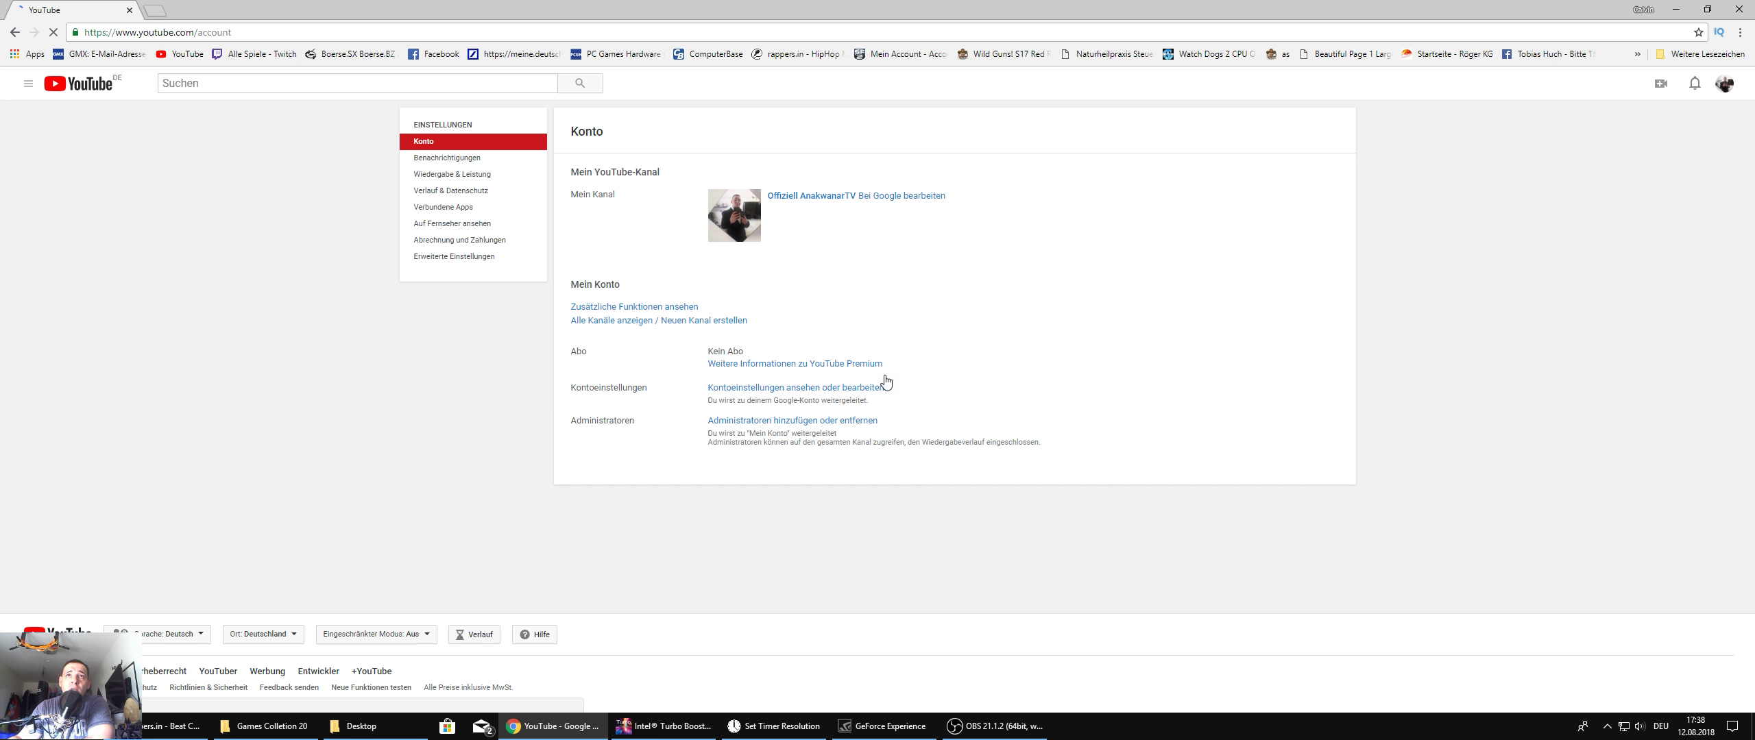
left_click(641, 307)
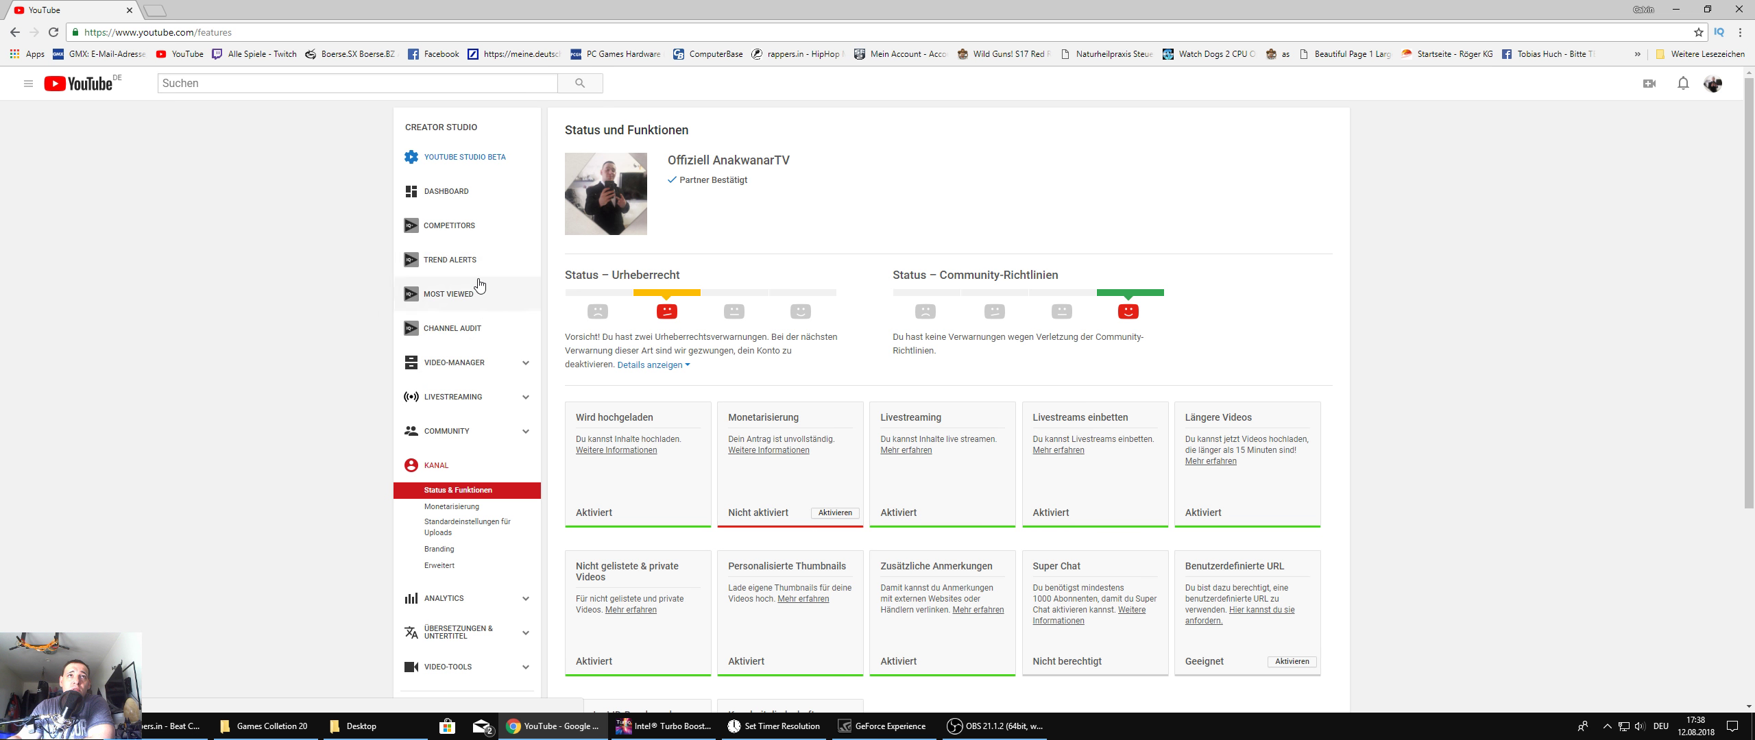
left_click(460, 399)
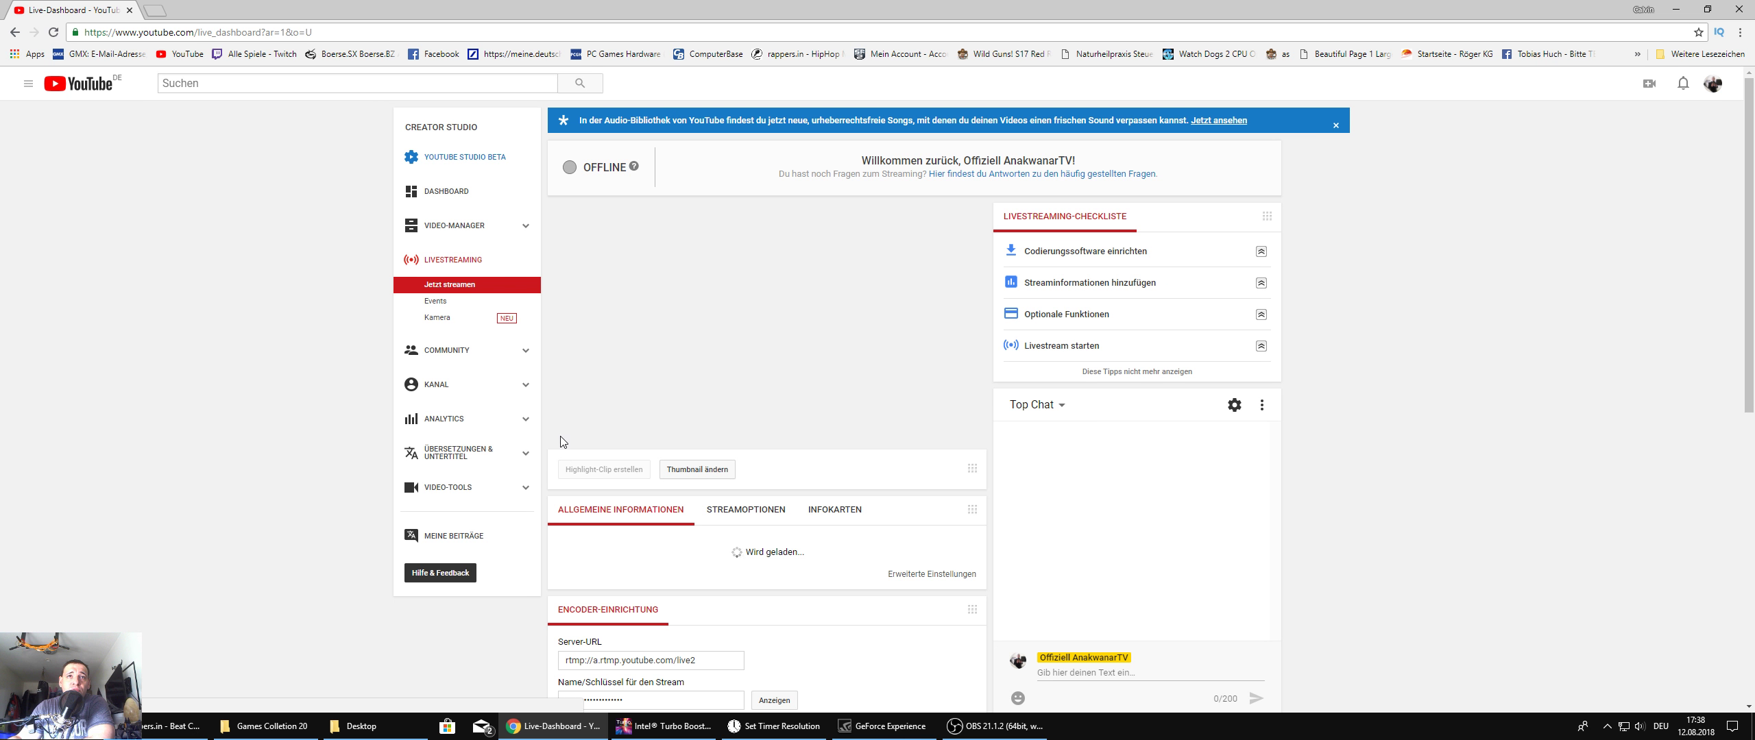
Step: Review the stream's title, description, available categories and encoder setup on the YouTube live dashboard
scroll(795, 506, "down", 5)
scroll(816, 373, "up", 4)
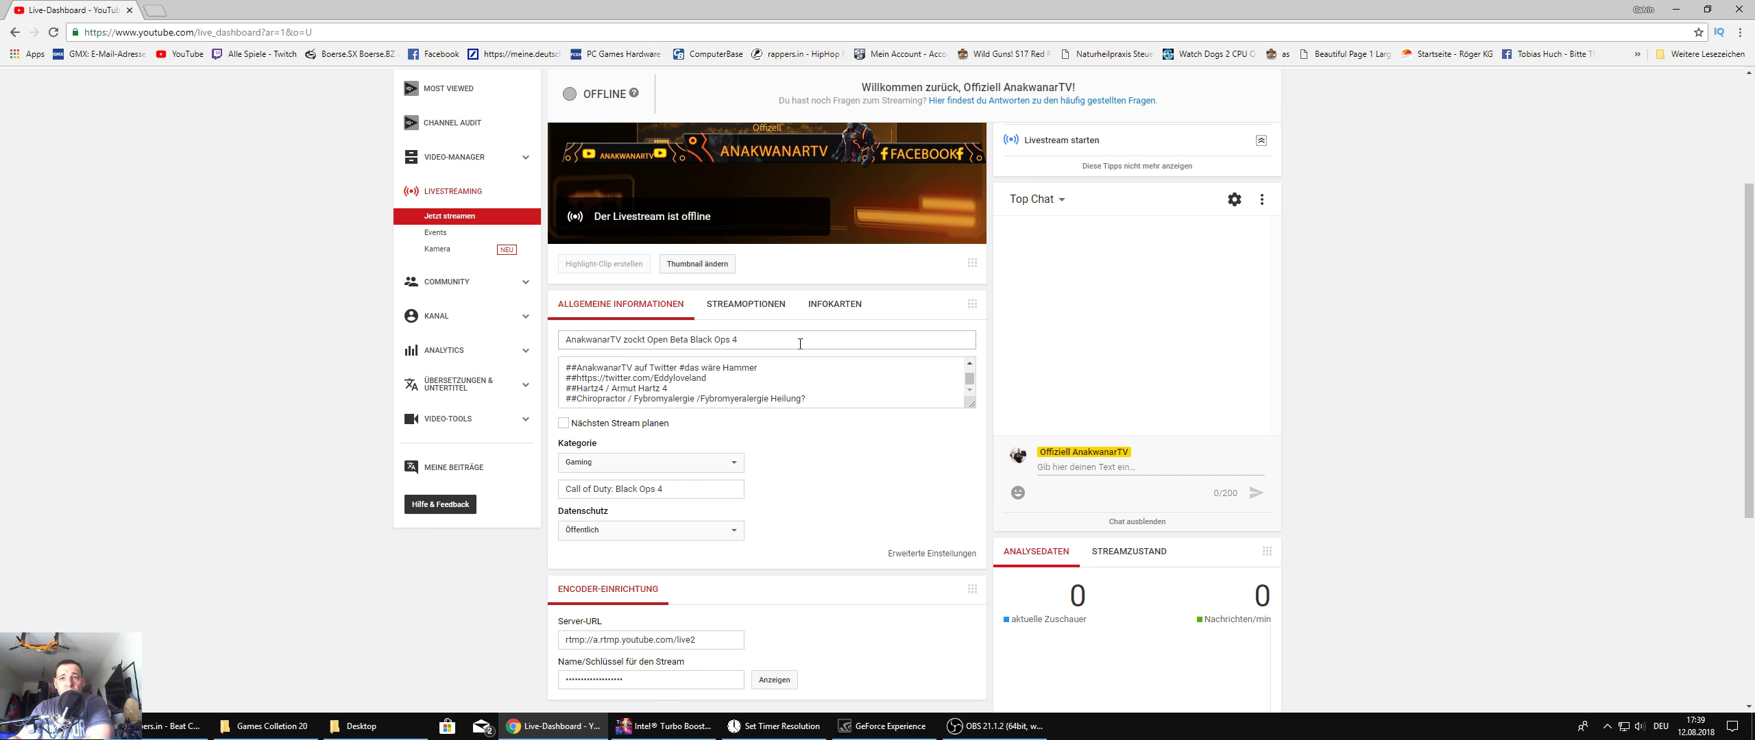
scroll(646, 383, "down", 3)
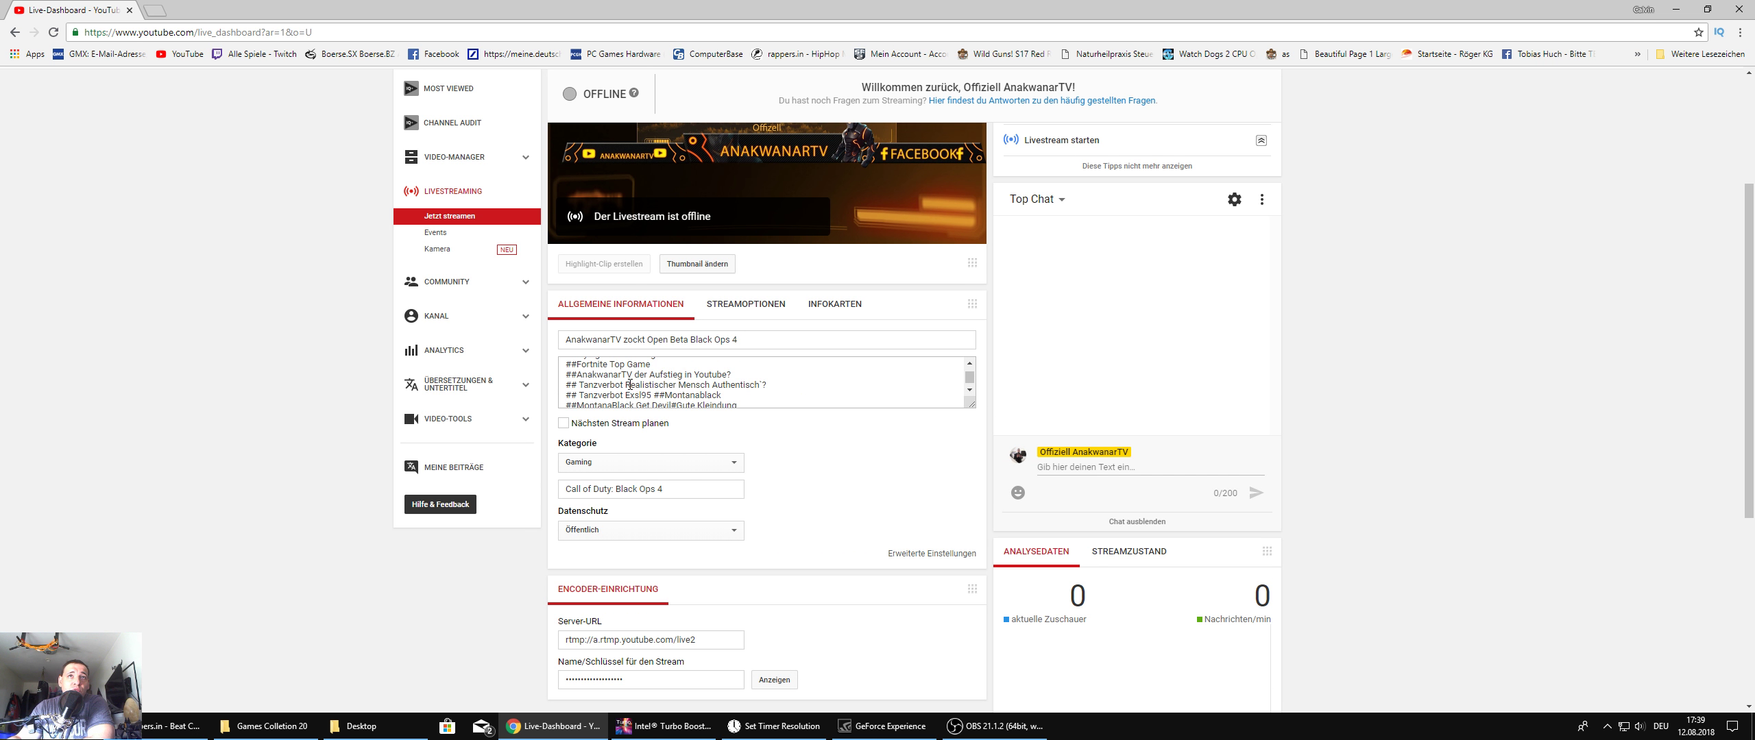
scroll(706, 404, "up", 5)
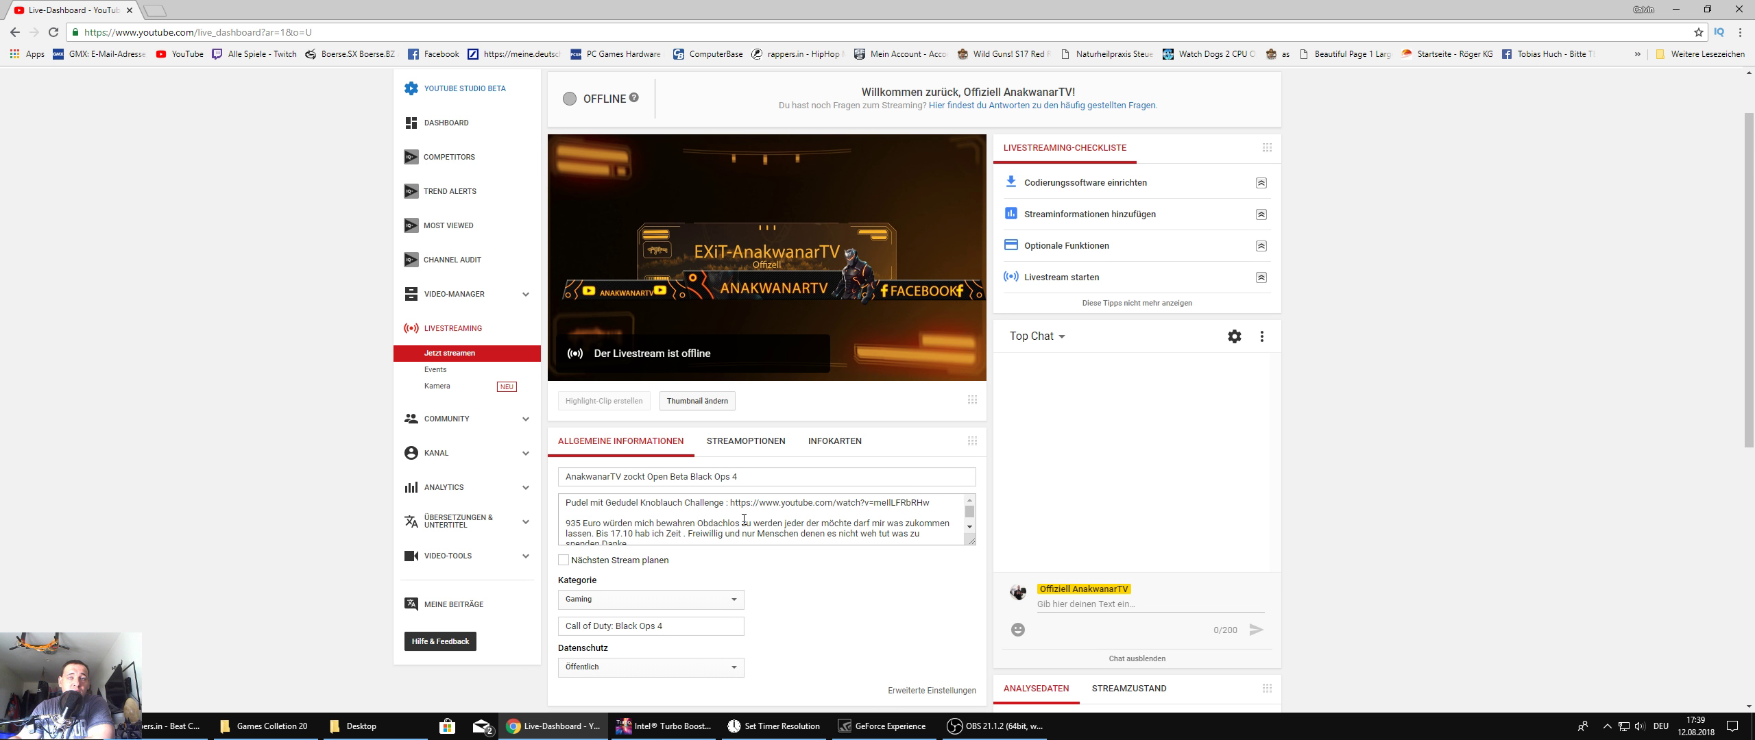
scroll(836, 621, "down", 2)
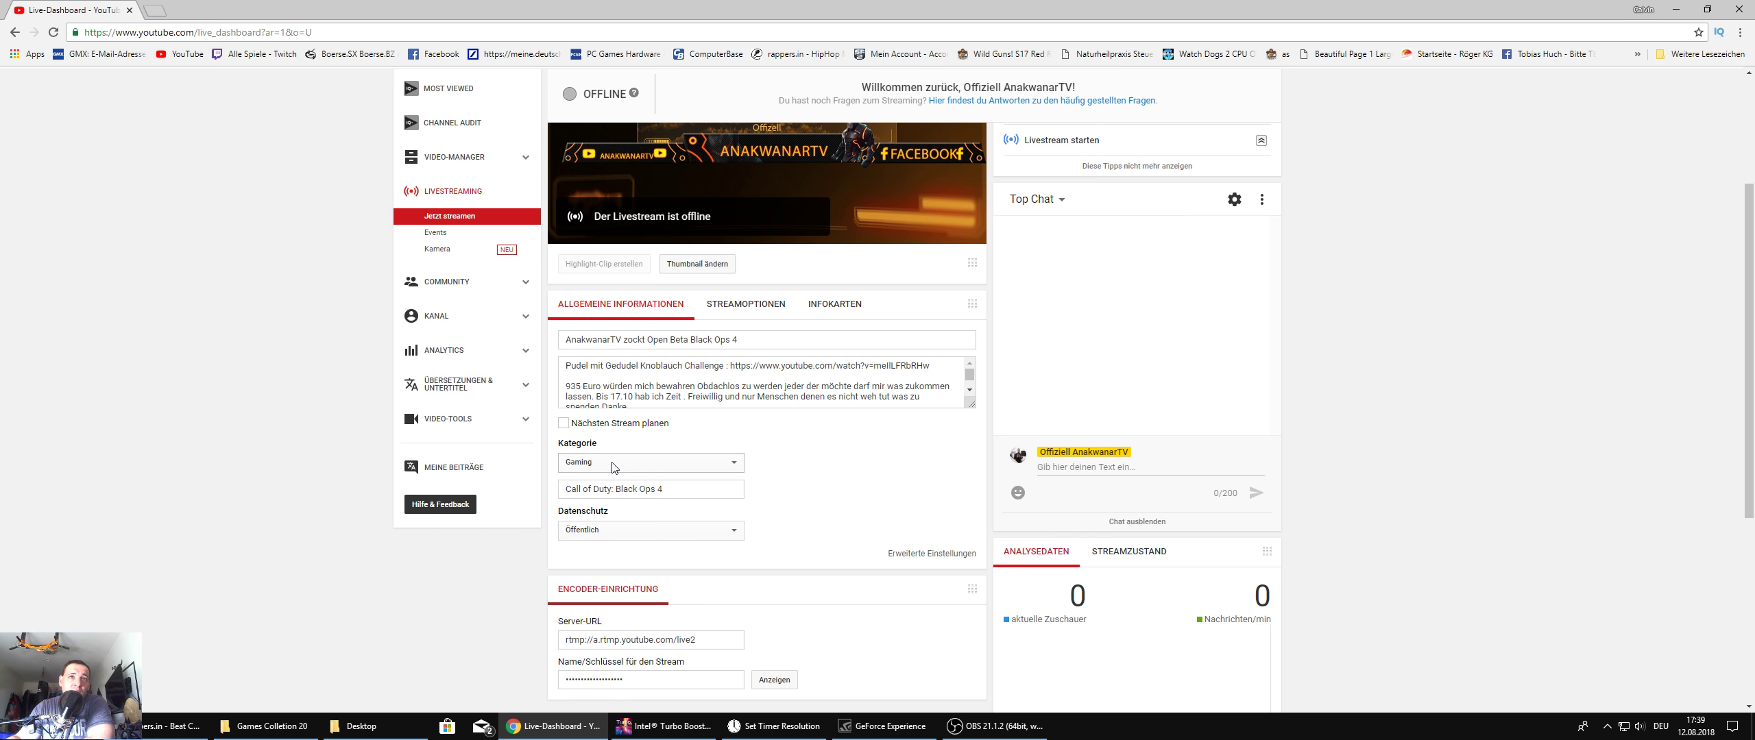
left_click(609, 464)
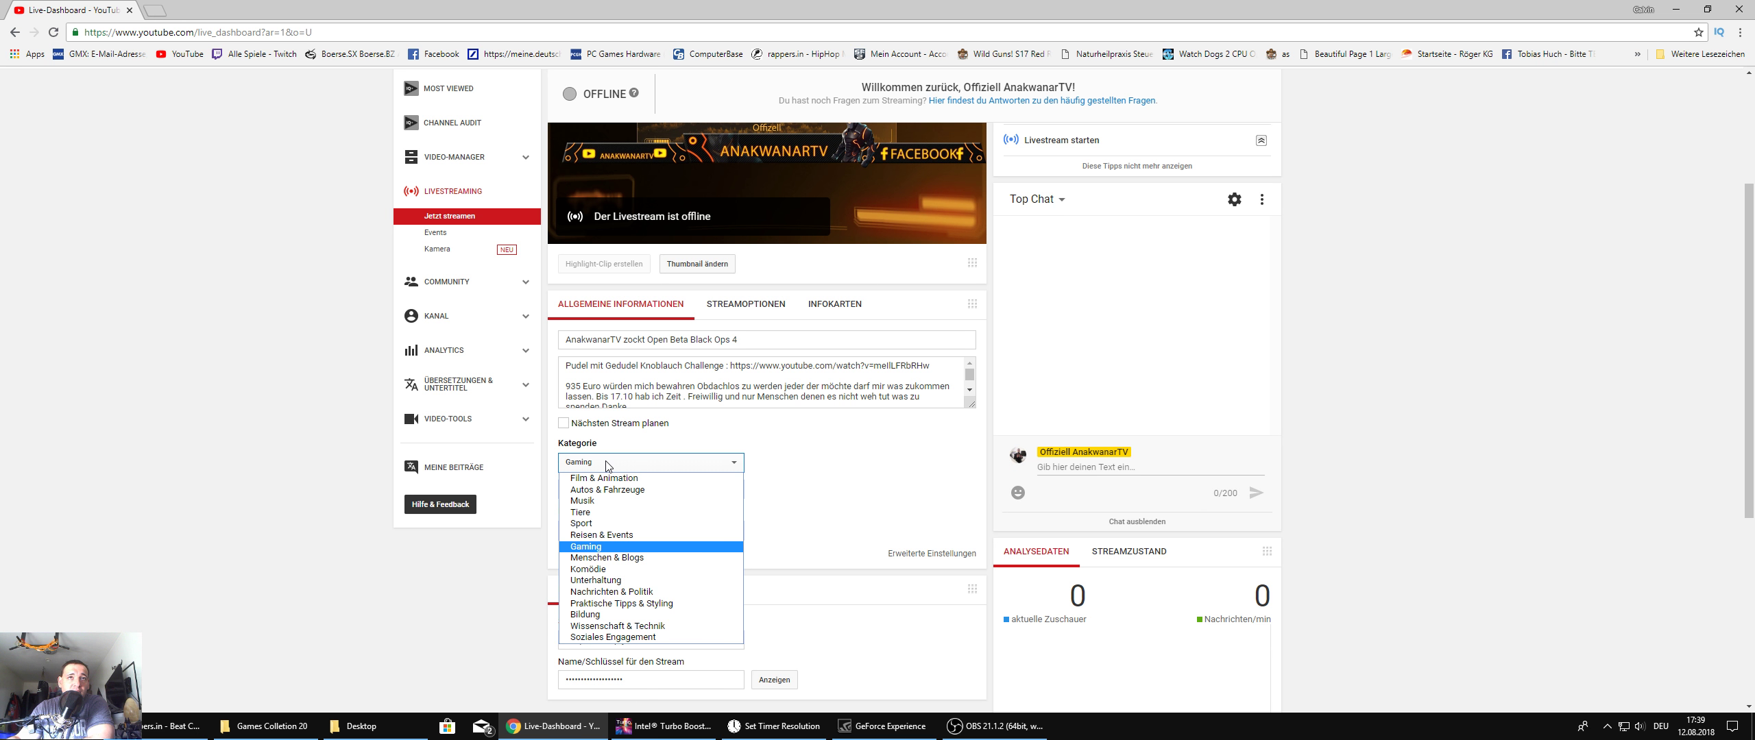
left_click(607, 465)
scroll(569, 439, "down", 3)
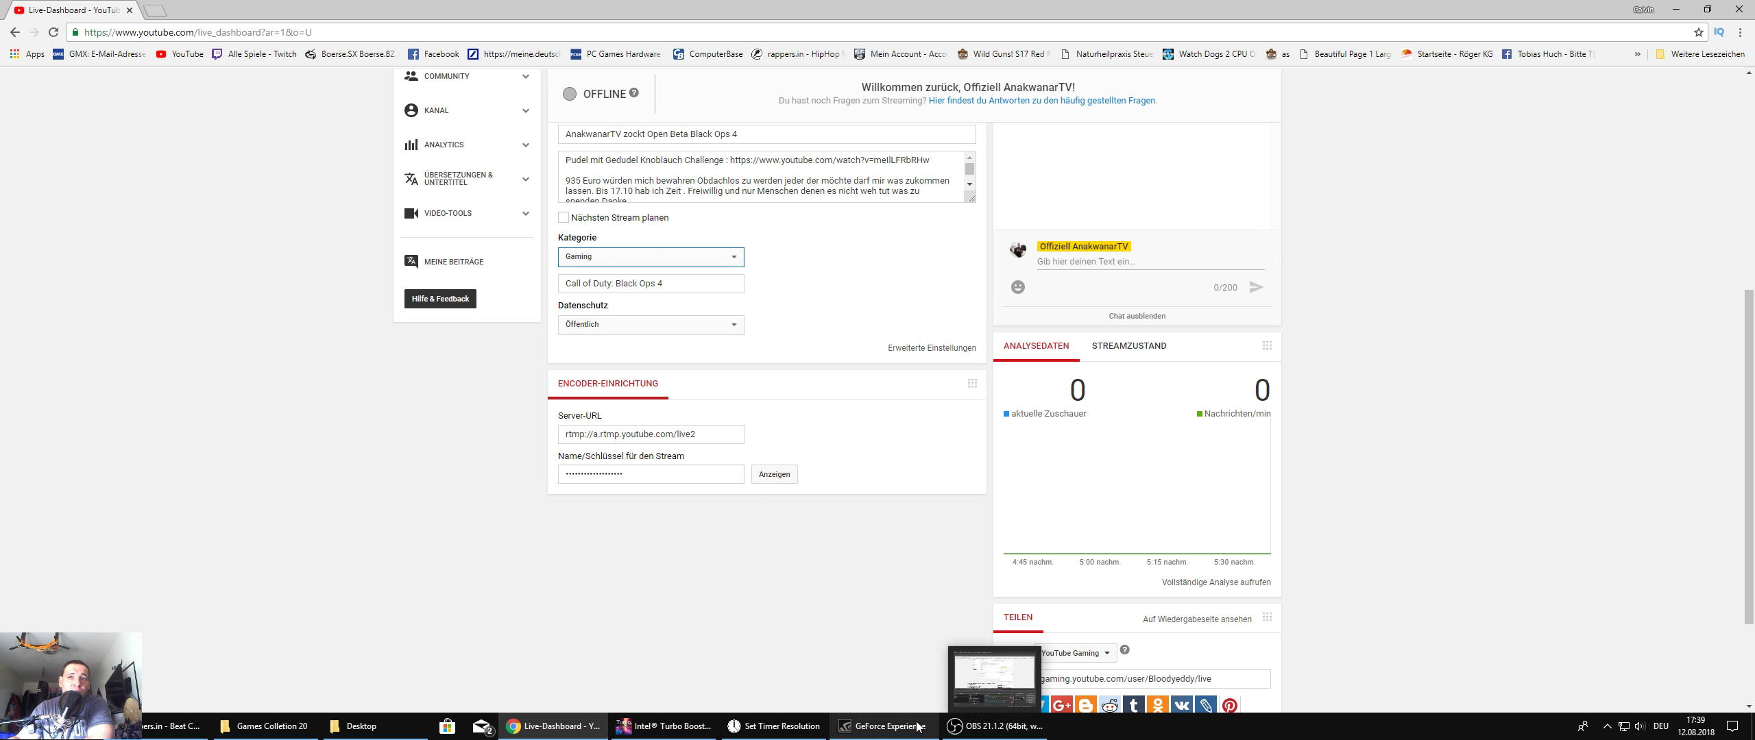
Step: Switch back to OBS, minimize the browser window and open the output settings
left_click(992, 728)
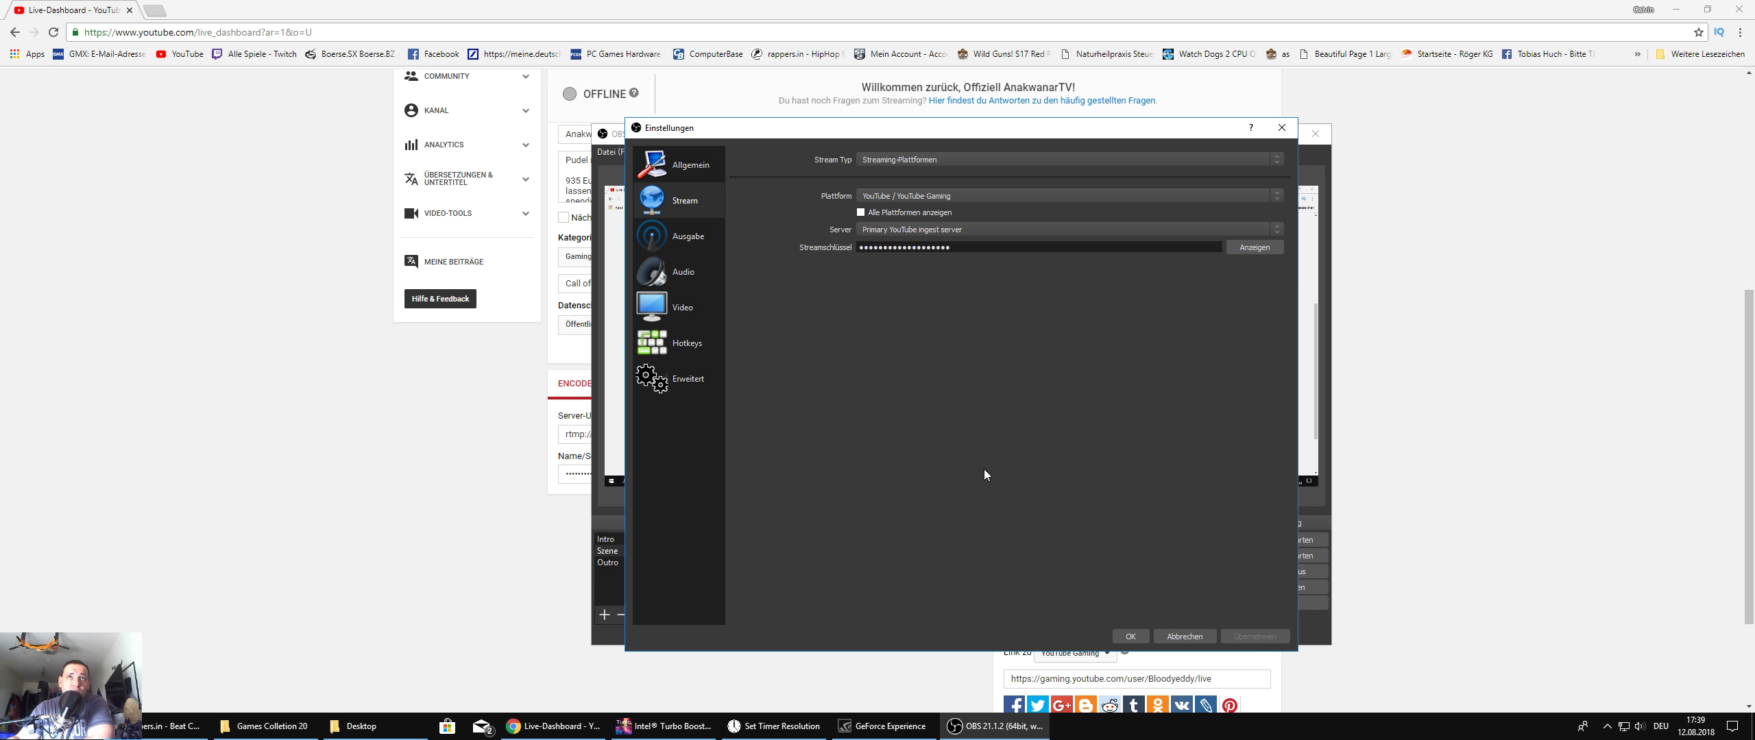
left_click(1675, 10)
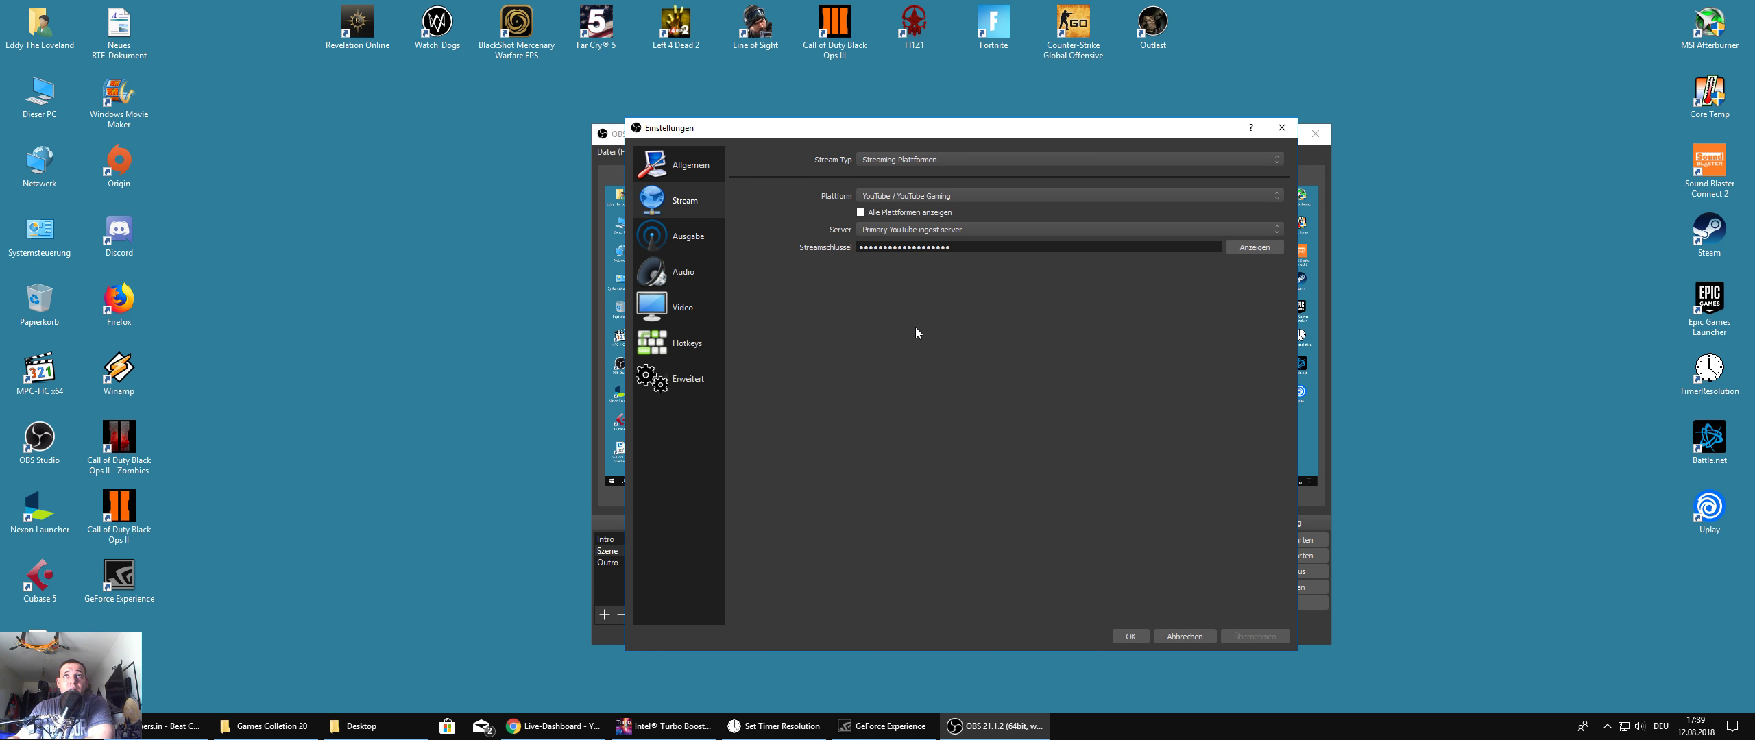
left_click(715, 241)
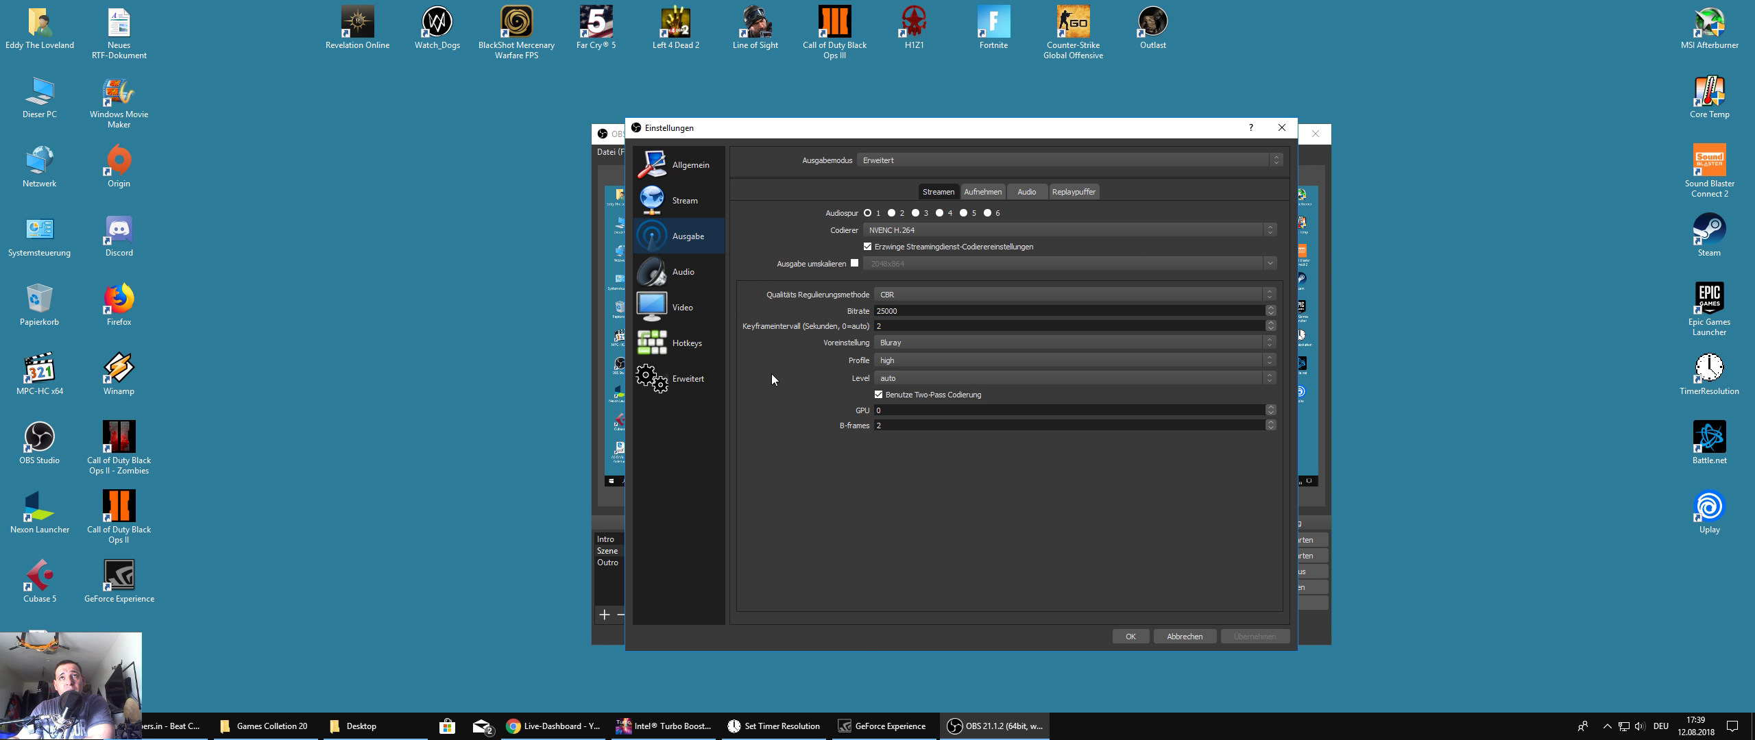
Step: Switch to Chrome, search Google for Speedtest and run the connection test on speedtest.net
left_click(552, 726)
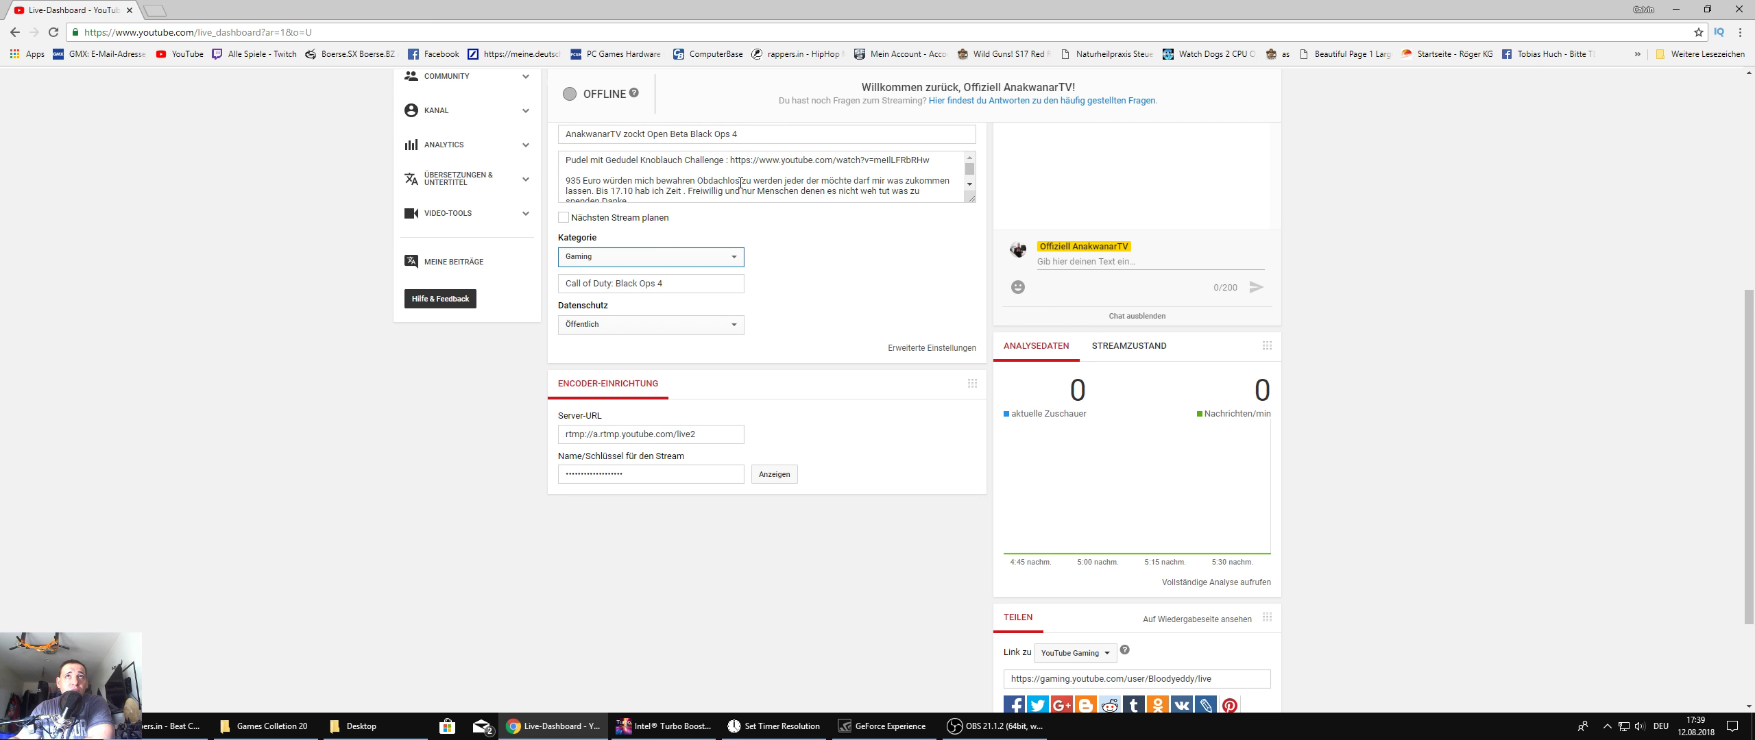
left_click(302, 28)
type("Spee")
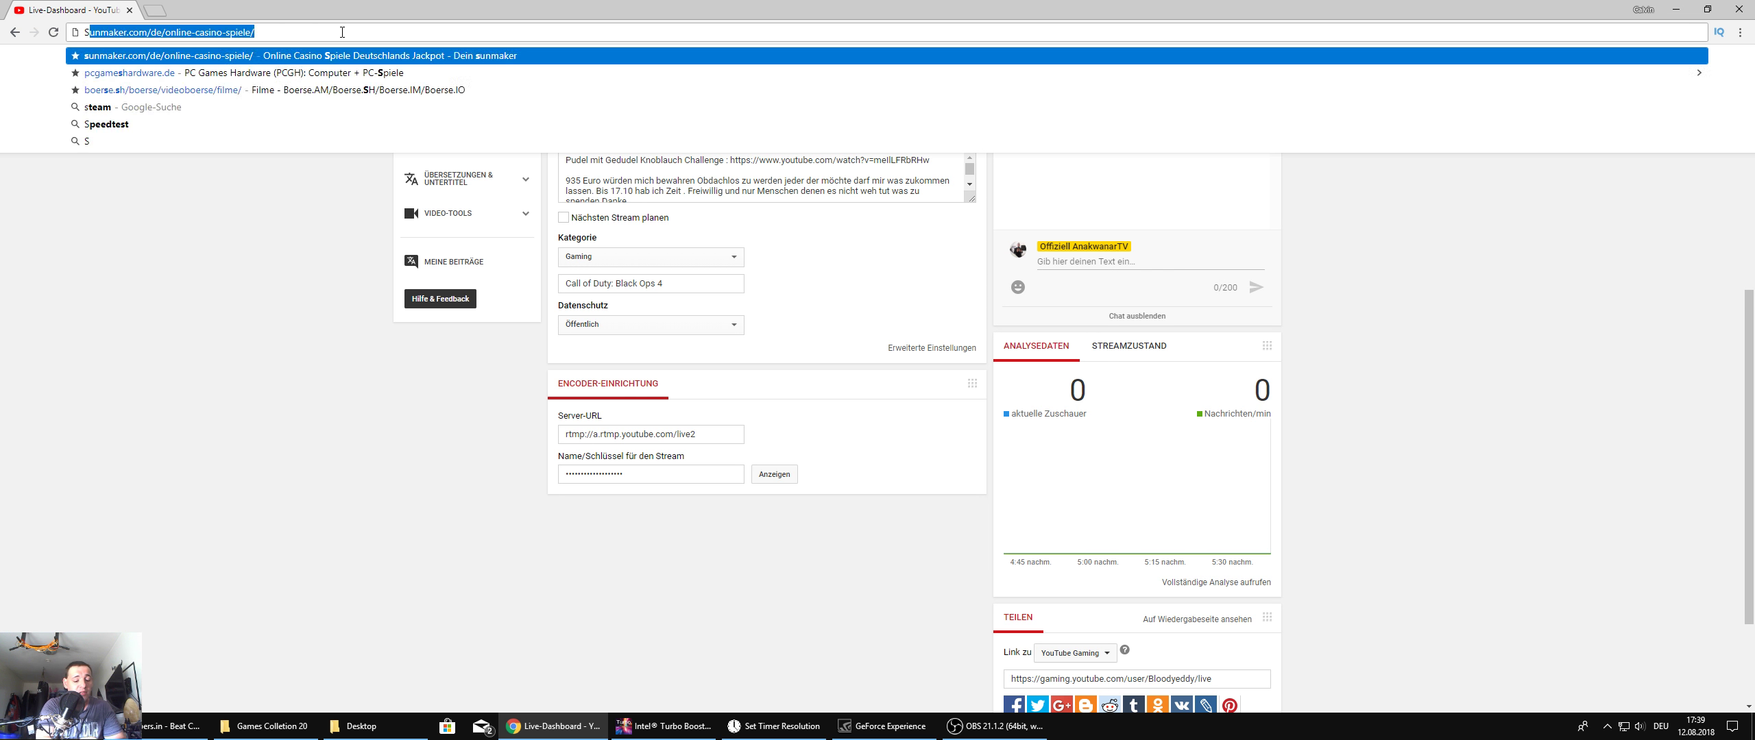
type("dtest")
key("Return")
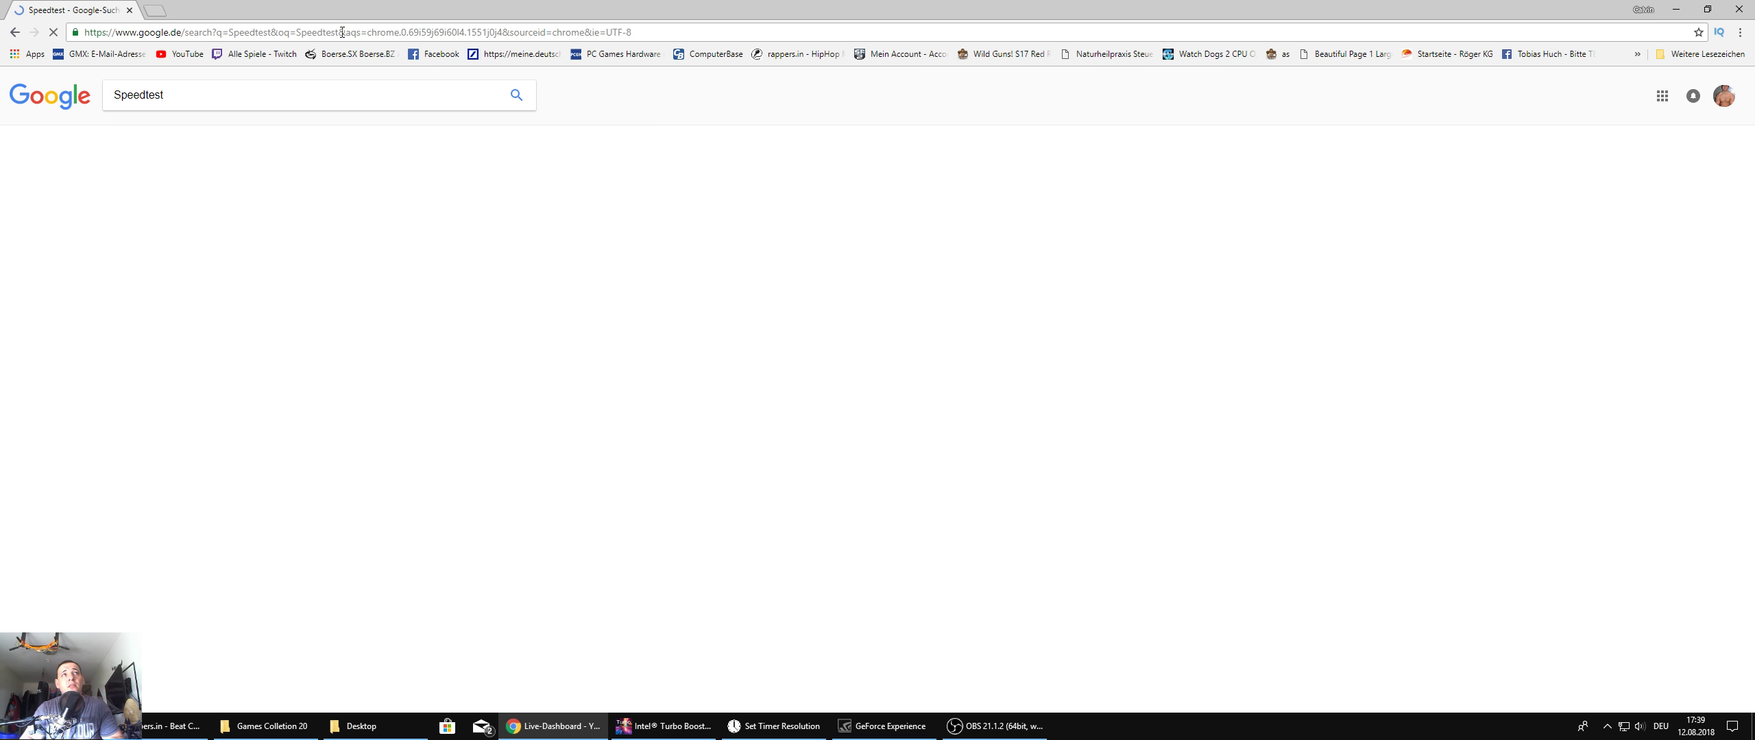
left_click(274, 506)
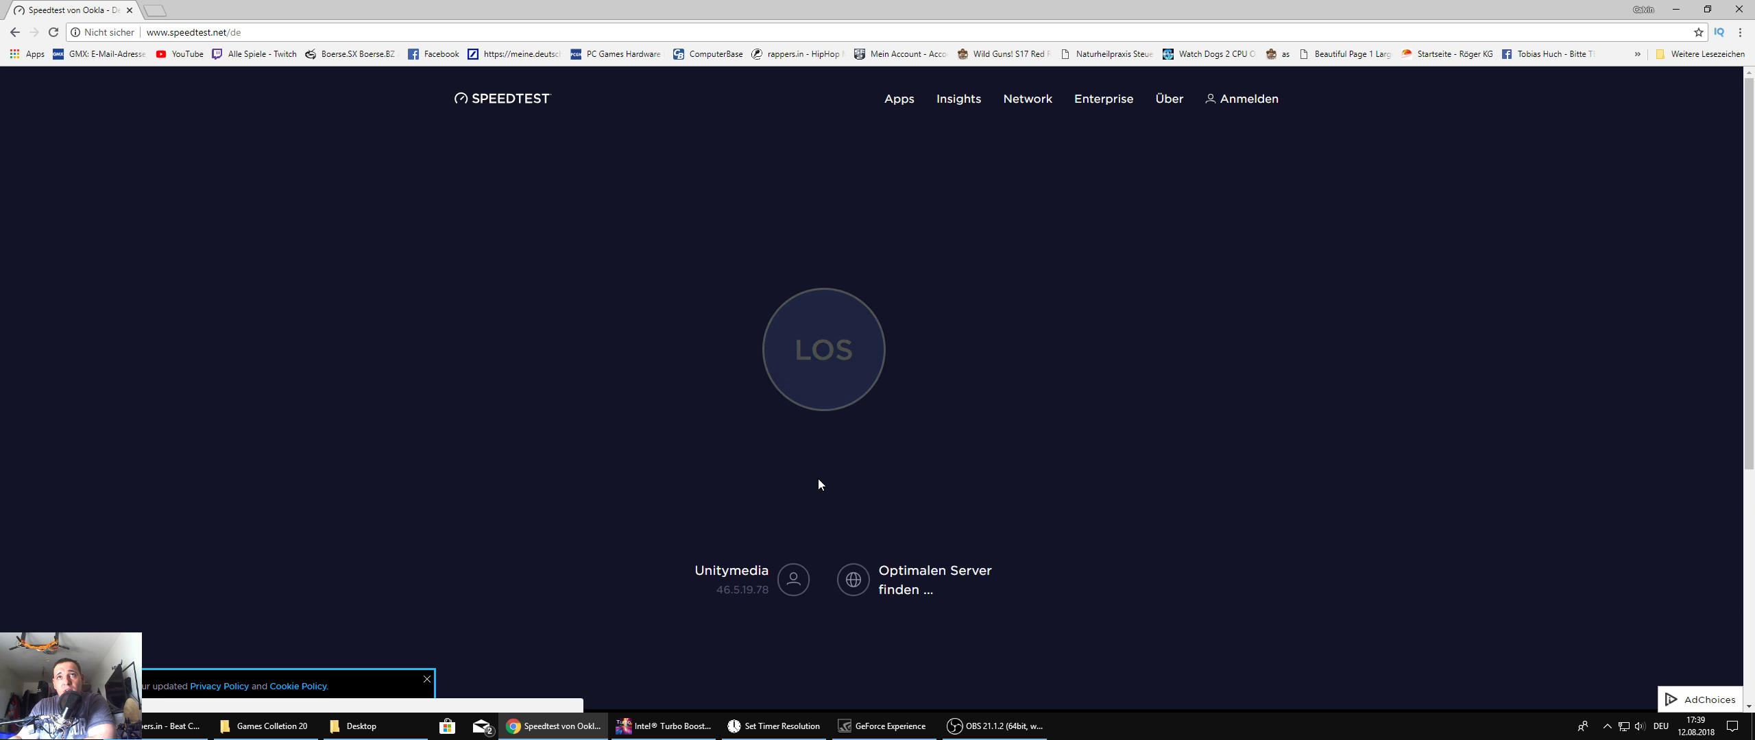
left_click(819, 484)
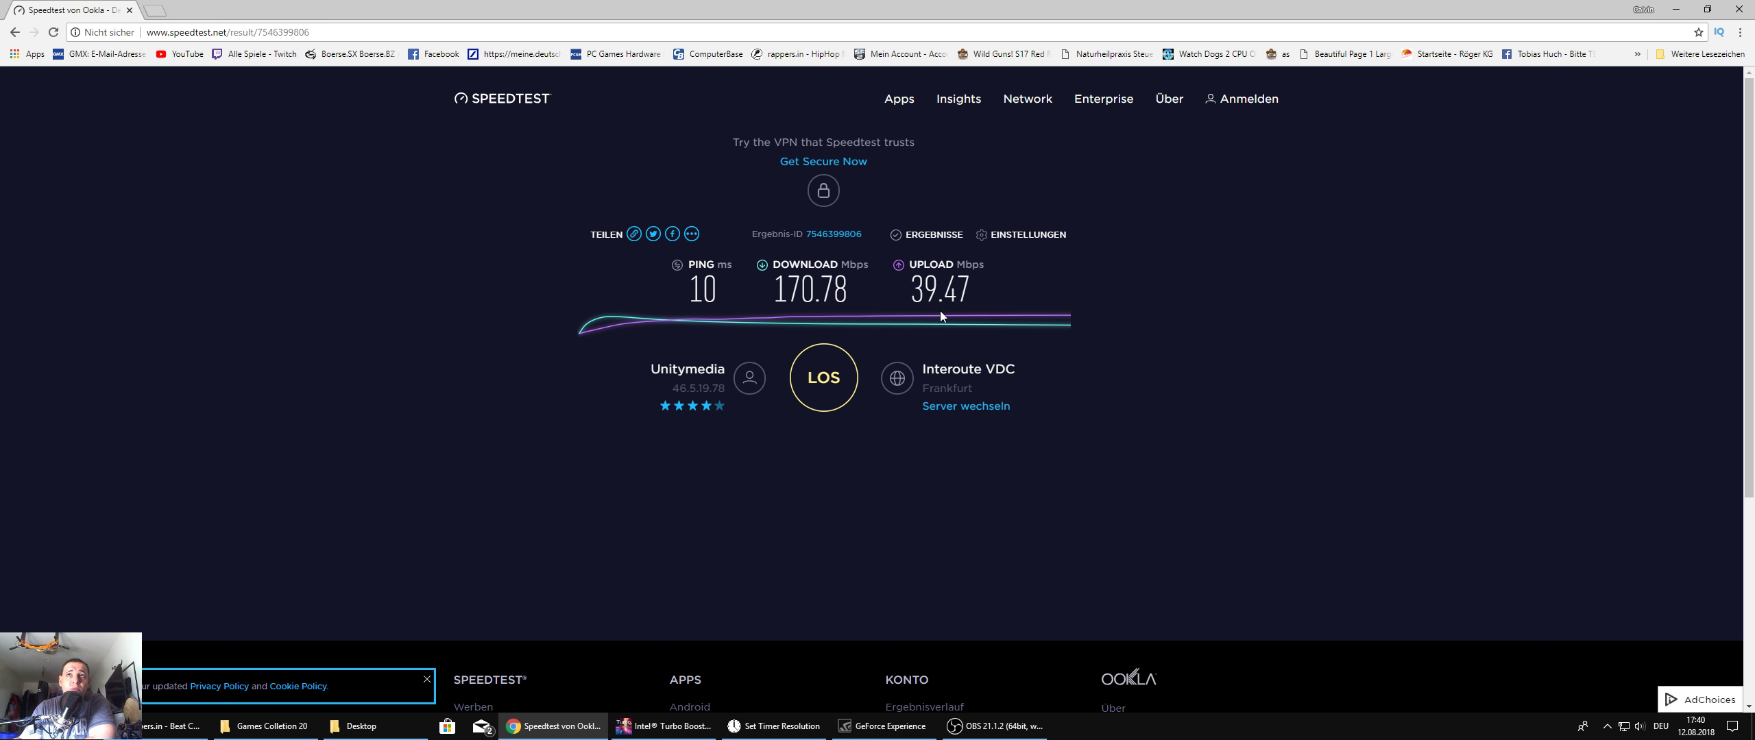
Step: Restore the browser to a smaller window and arrange it and the OBS settings window side by side
double_click(1297, 8)
left_click_drag(1130, 28, 1489, 63)
left_click_drag(727, 141, 311, 159)
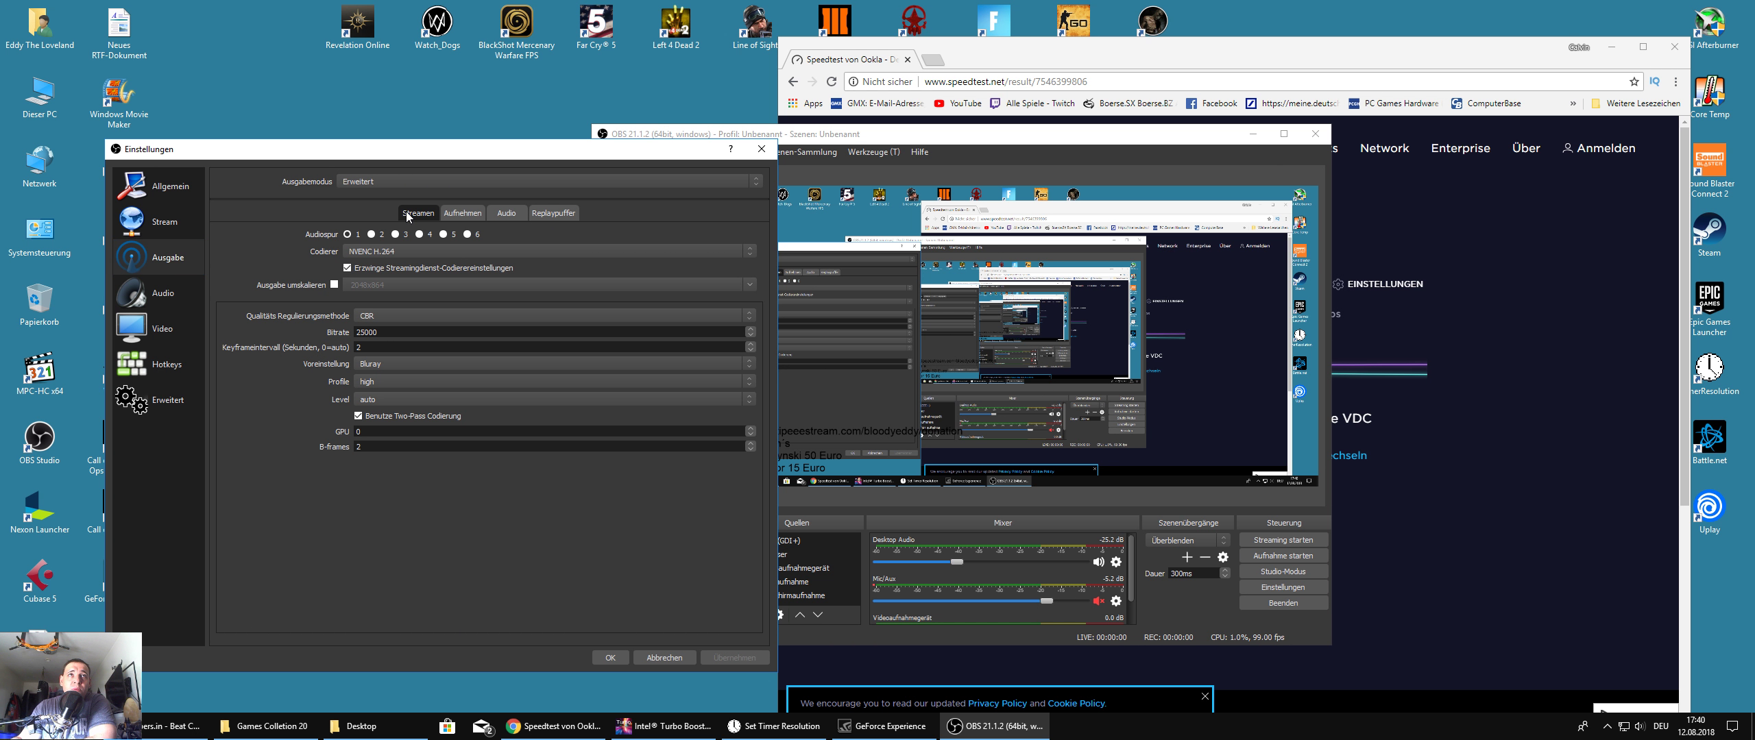
Step: Select NVENC H.264 as the streaming encoder and set the bitrate to 2500
left_click(359, 252)
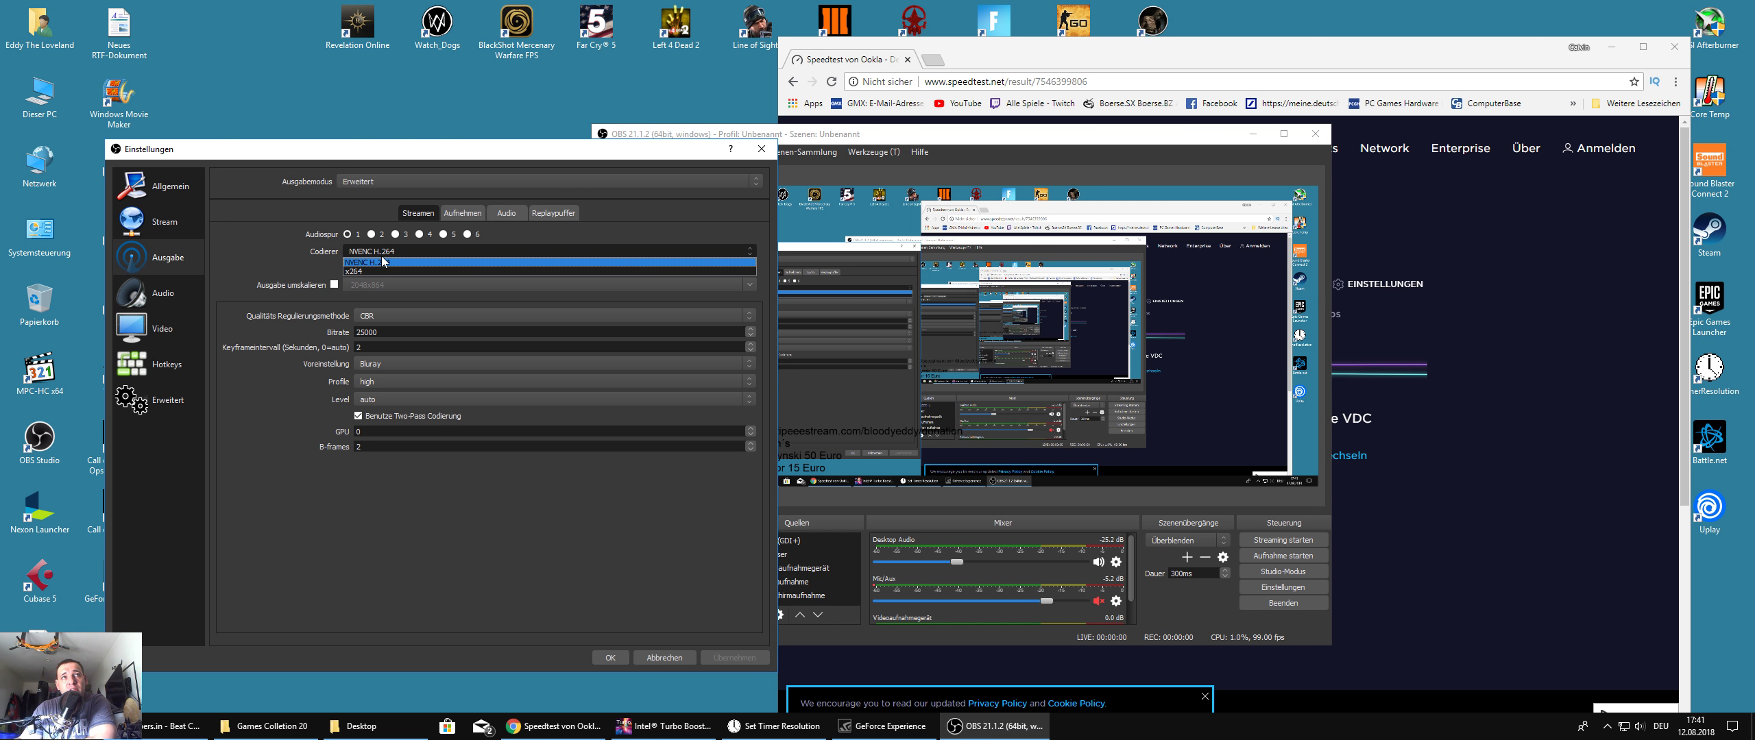
left_click(389, 263)
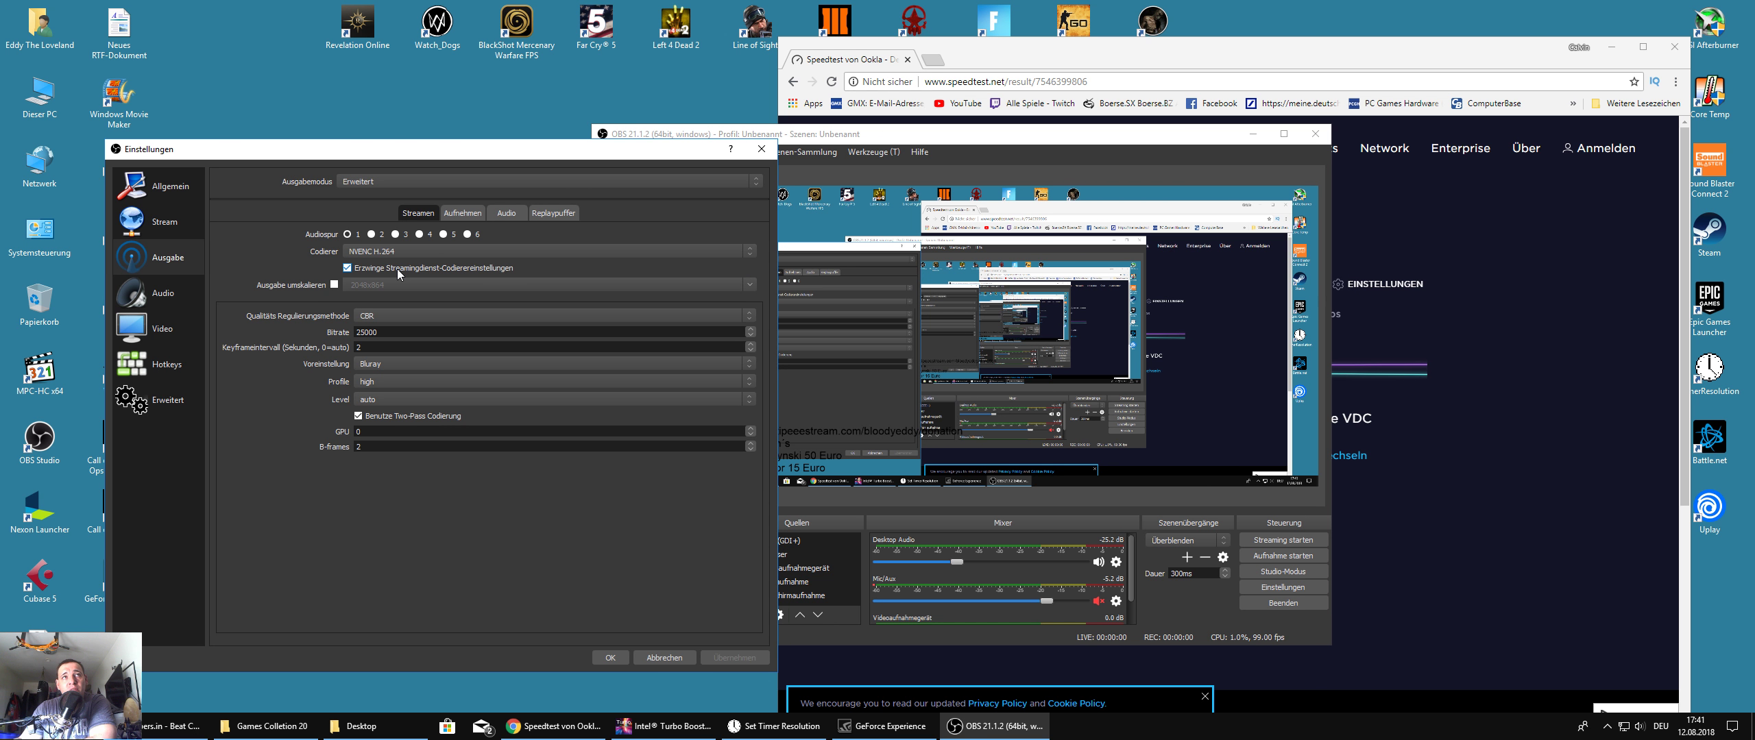
double_click(390, 333)
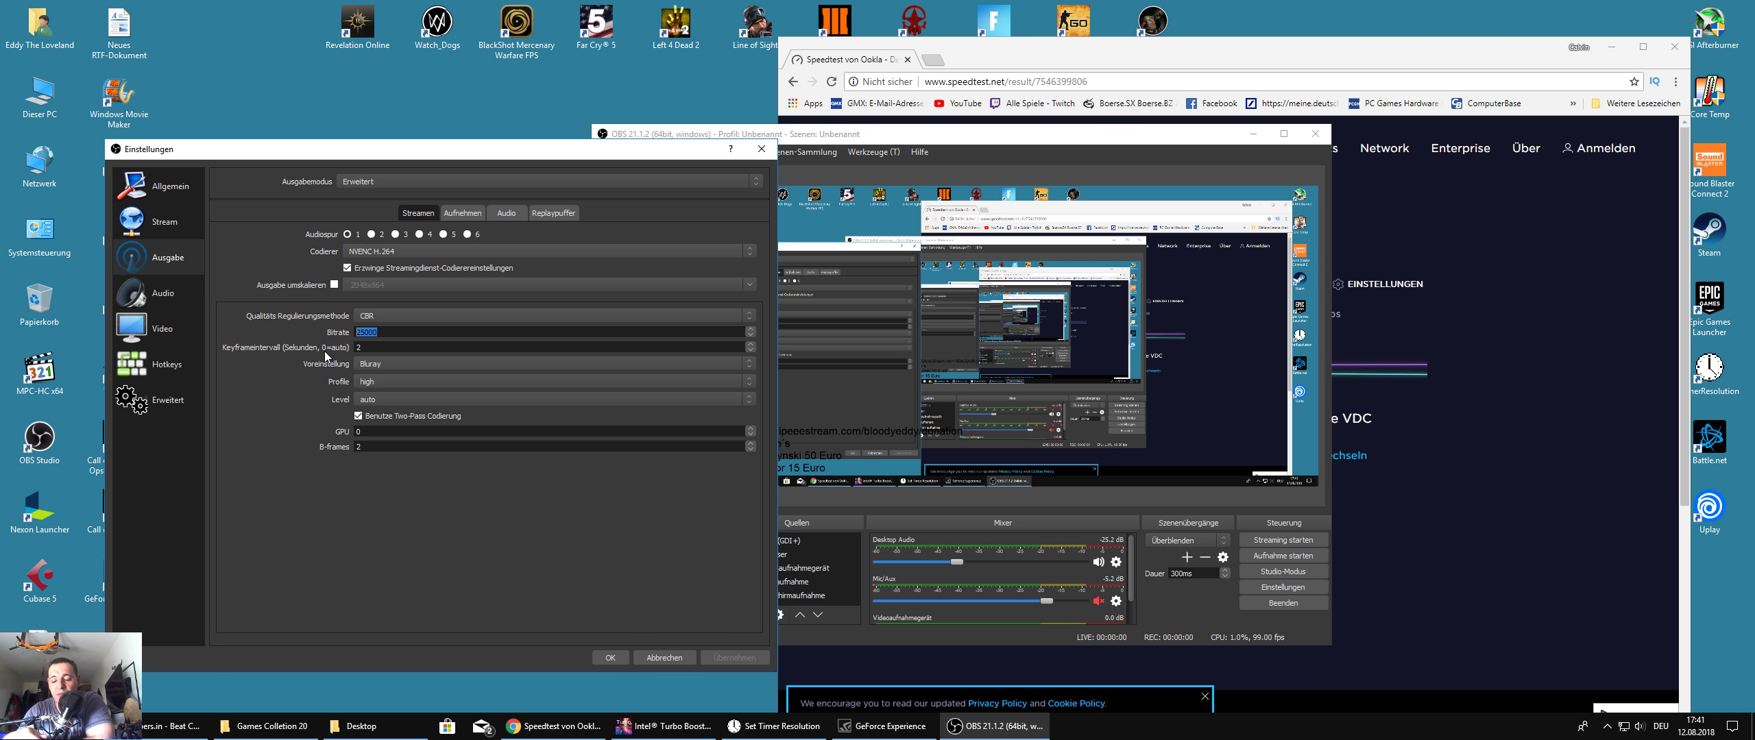
type("2500")
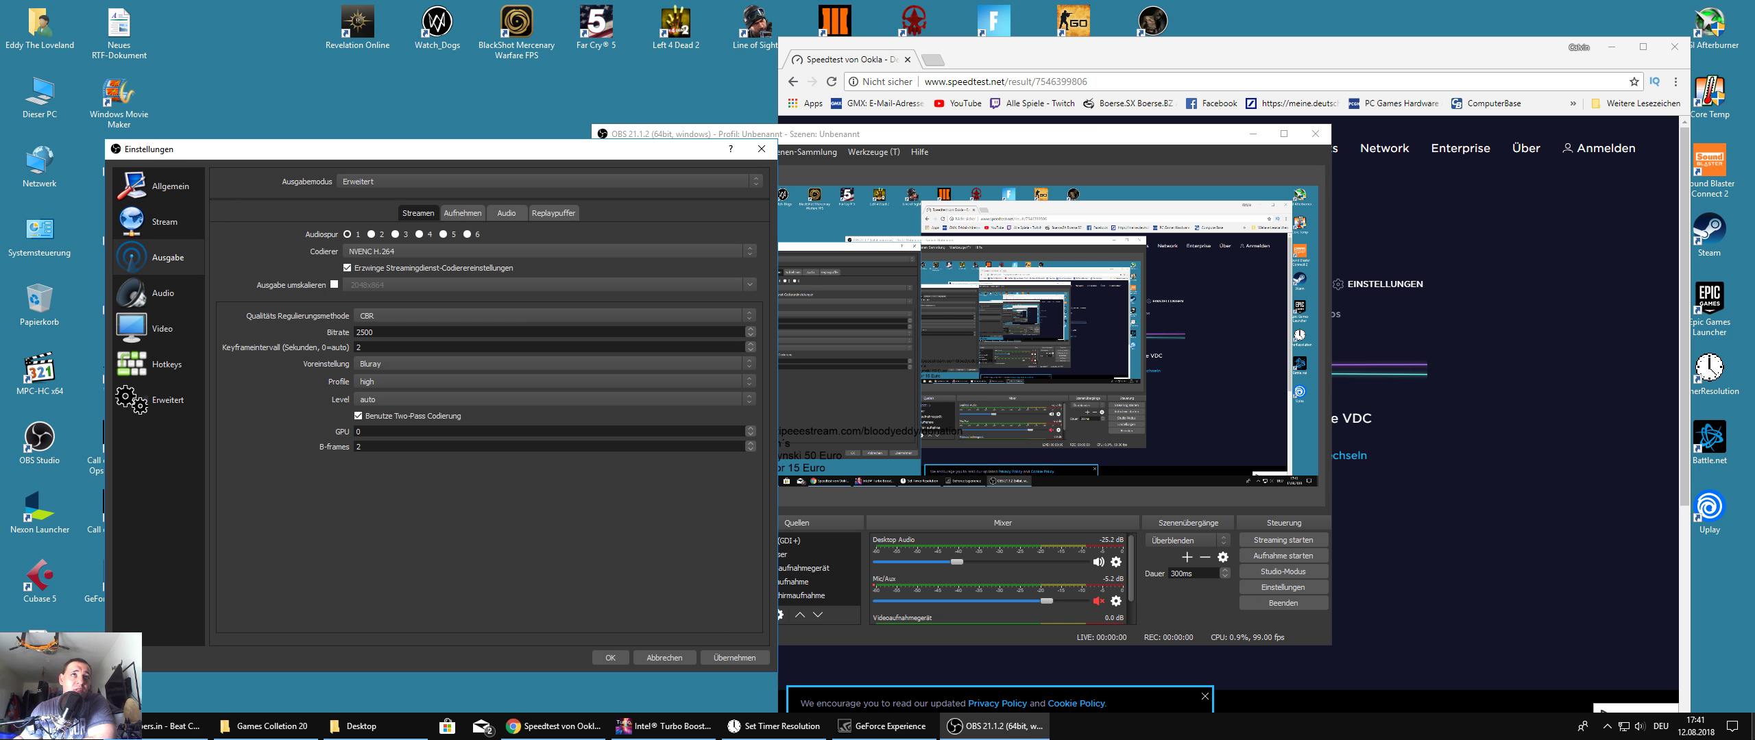
Step: Enable rescaling of the streaming output and choose 2048x864 as its resolution
left_click(334, 284)
left_click(748, 288)
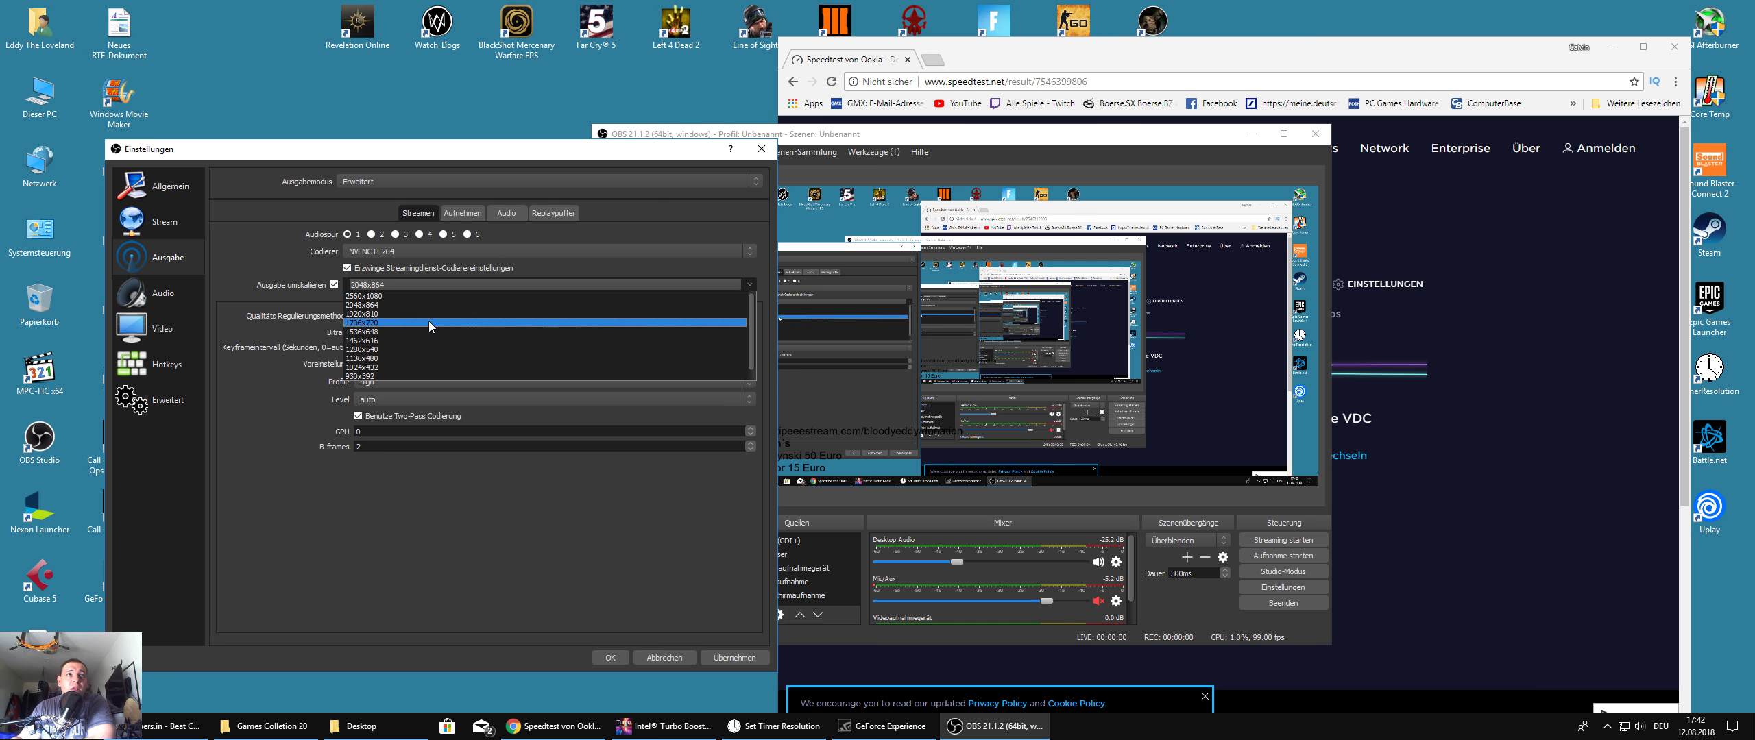
left_click(441, 305)
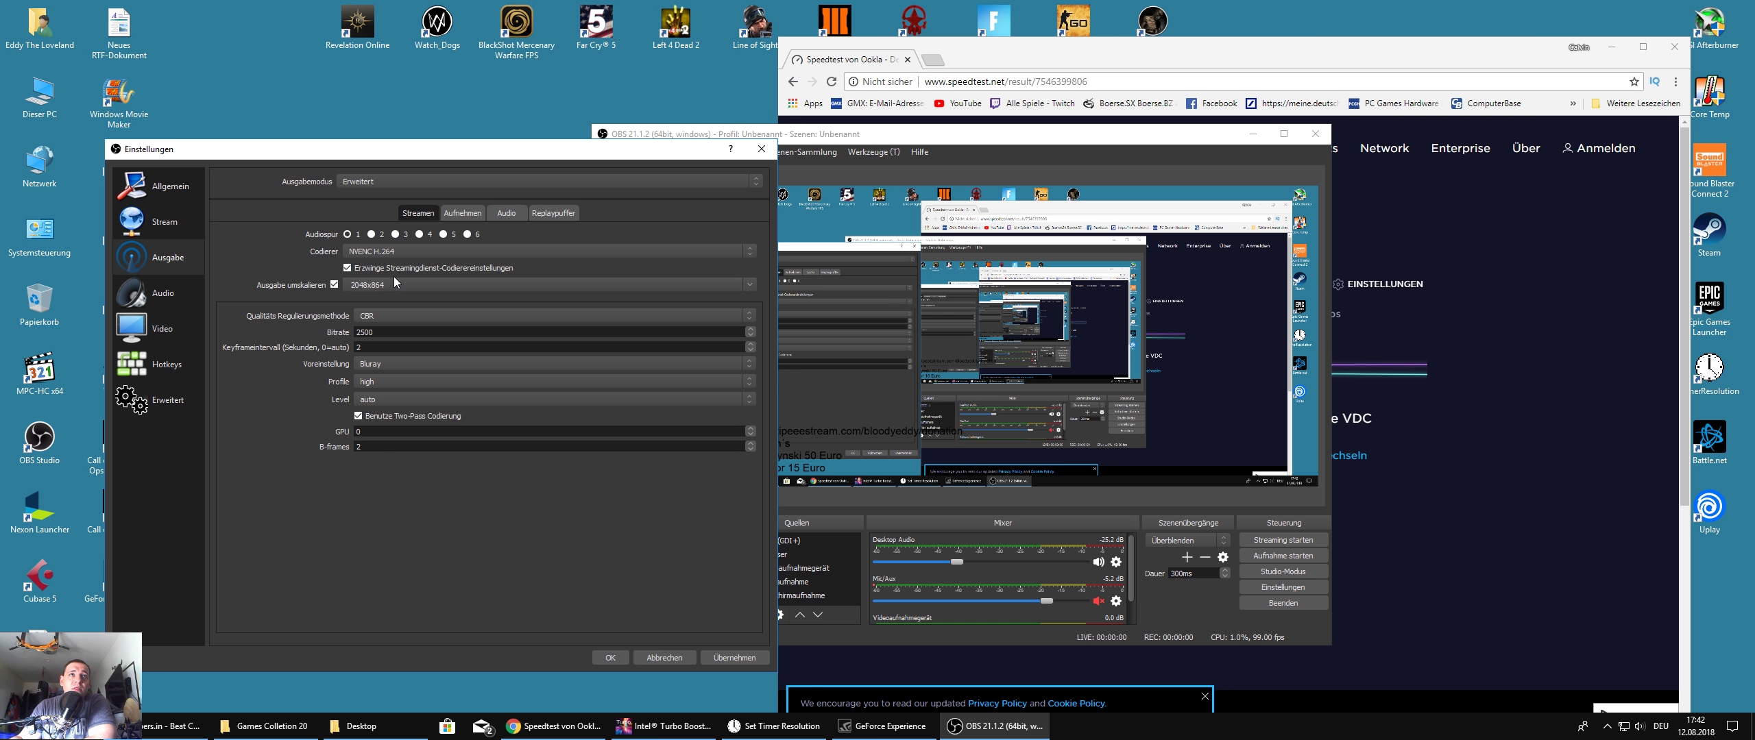
Step: Turn off rescaling of the streaming output, keeping Bluray as the encoder preset and high as the profile
left_click(334, 285)
left_click(382, 368)
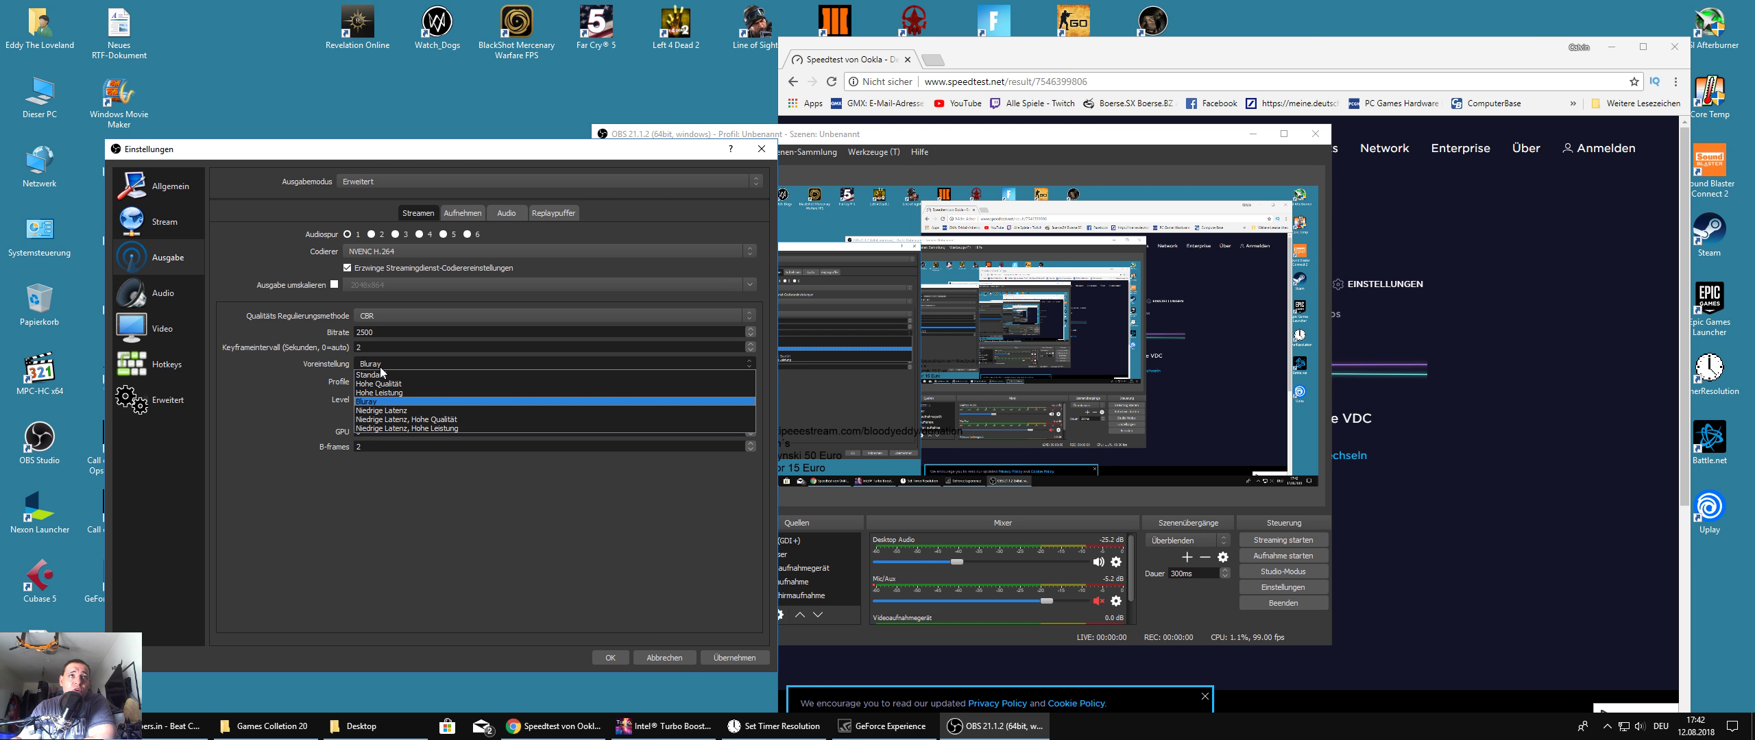
left_click(397, 402)
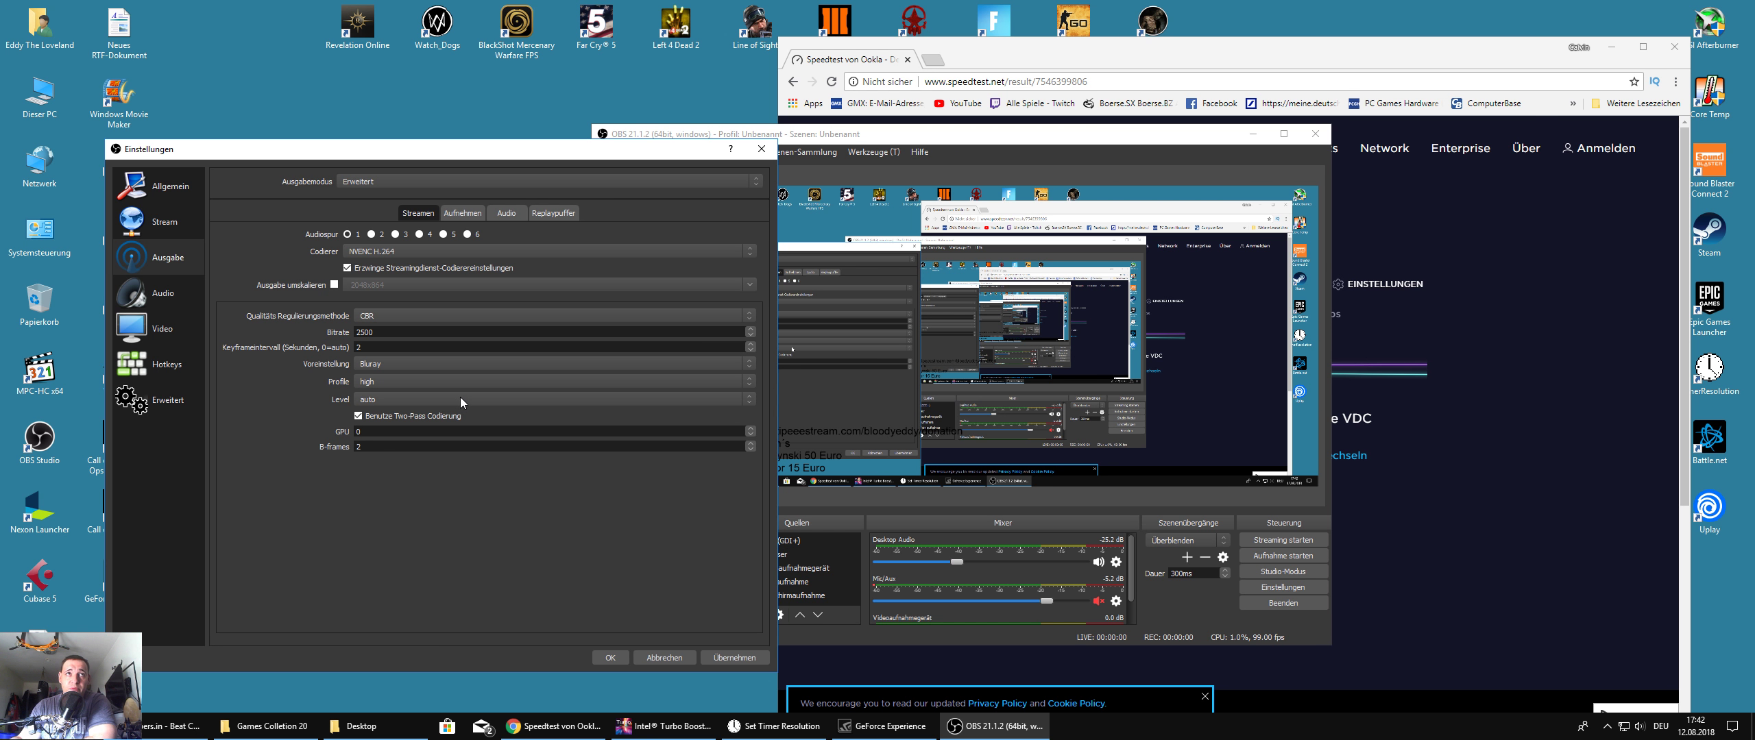
left_click(374, 385)
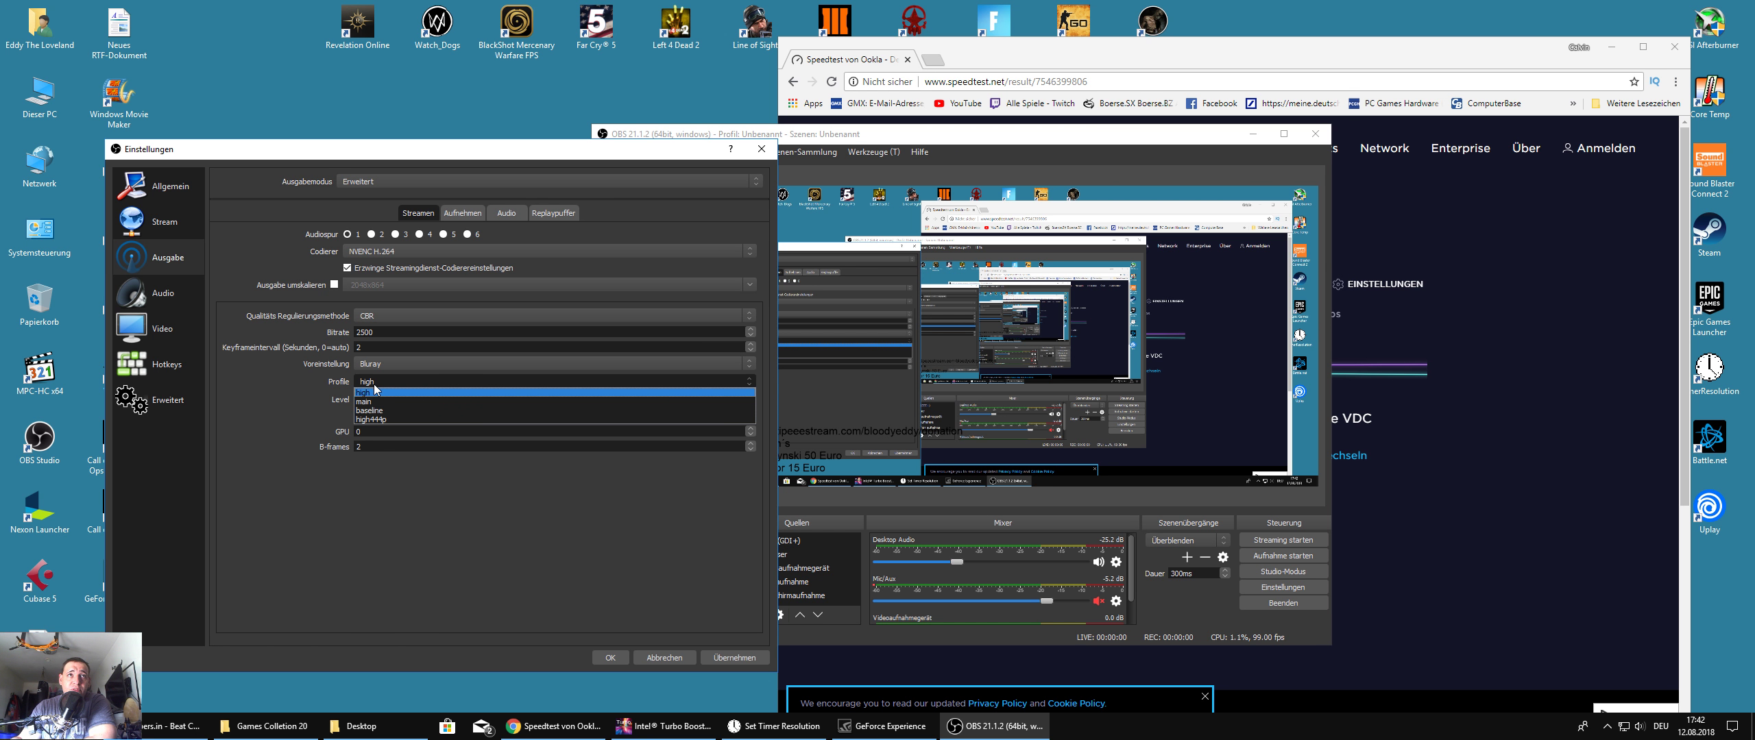
left_click(377, 393)
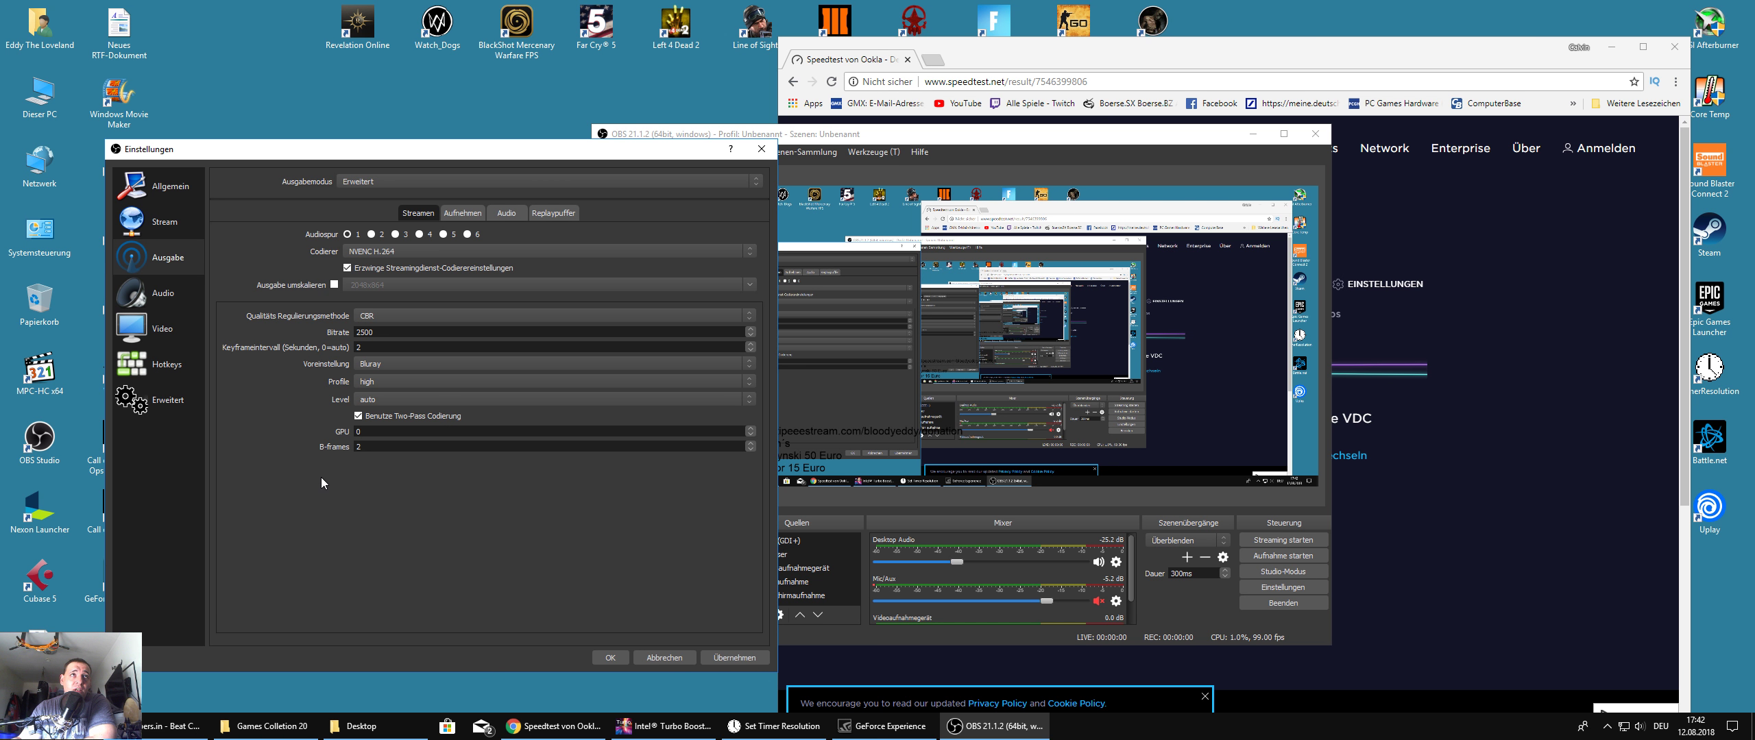
Step: In the audio settings, set the desktop audio device to Lautsprecher (Sound BlasterX AE-5) and choose the first microphone device
left_click(192, 295)
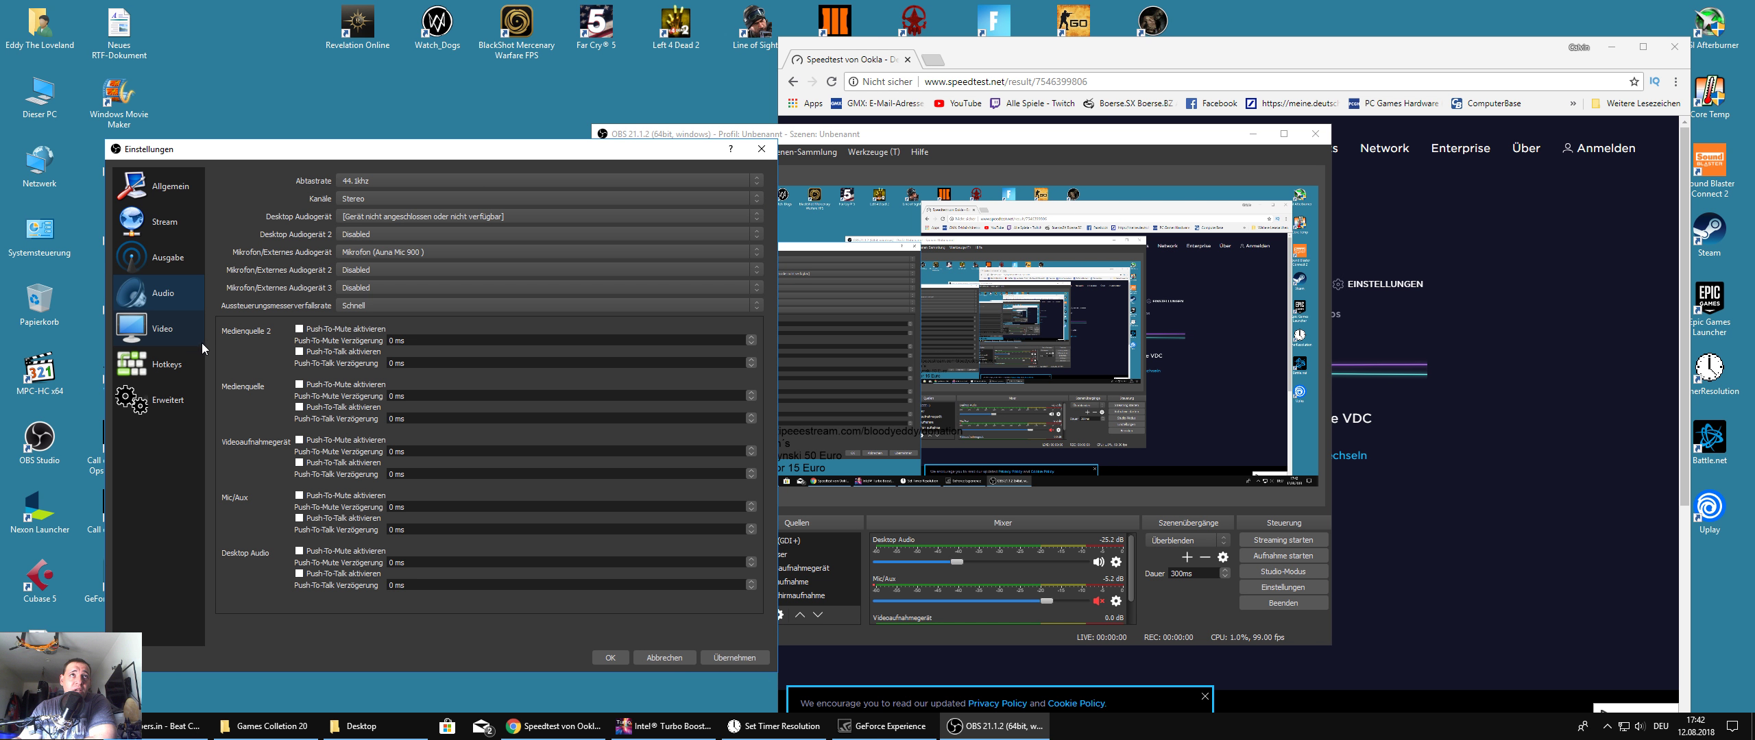
left_click(373, 218)
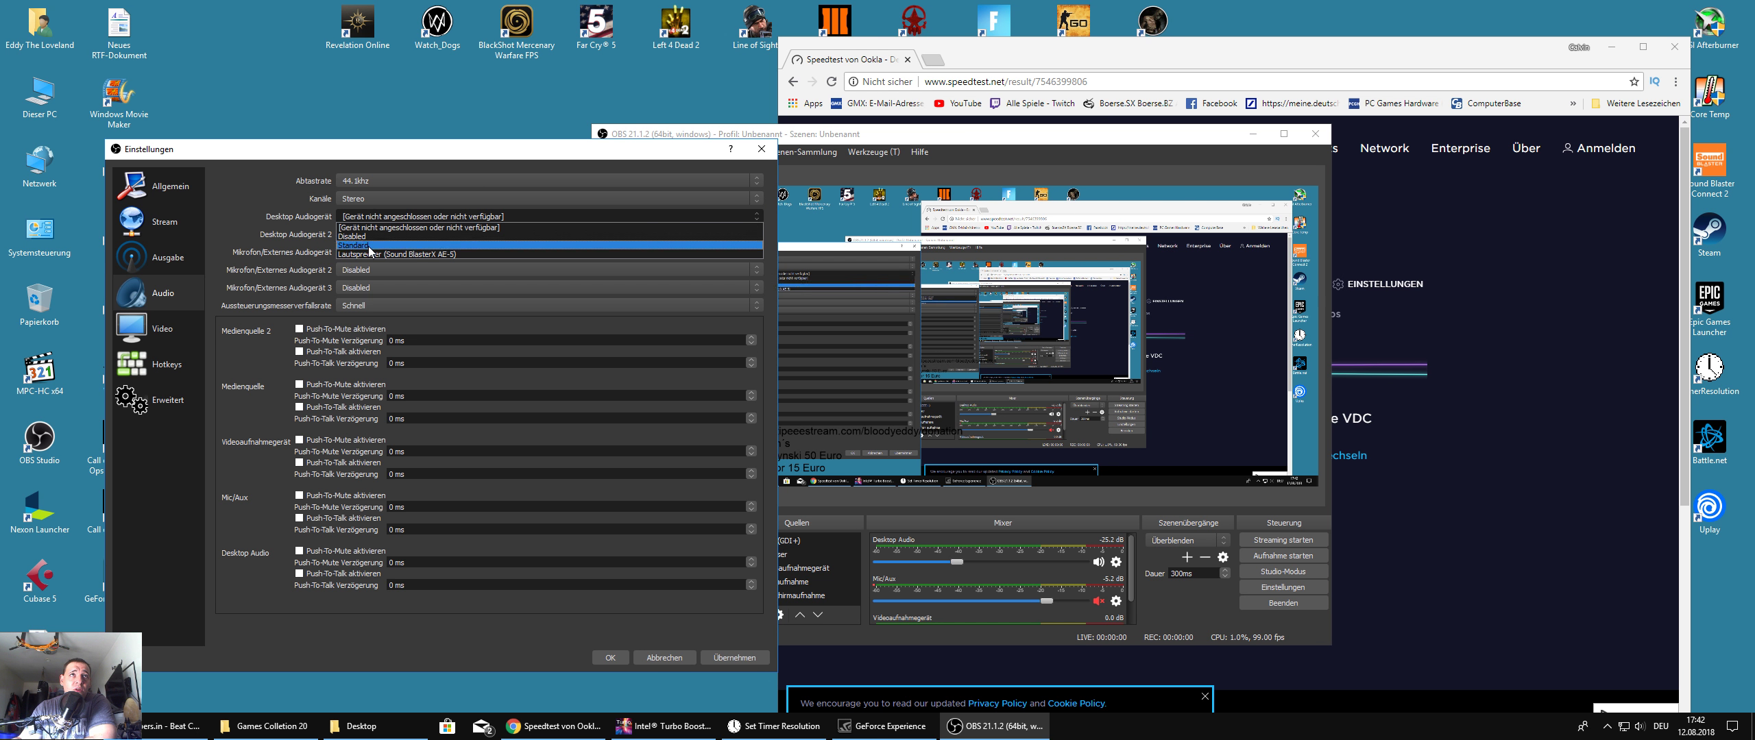
left_click(388, 257)
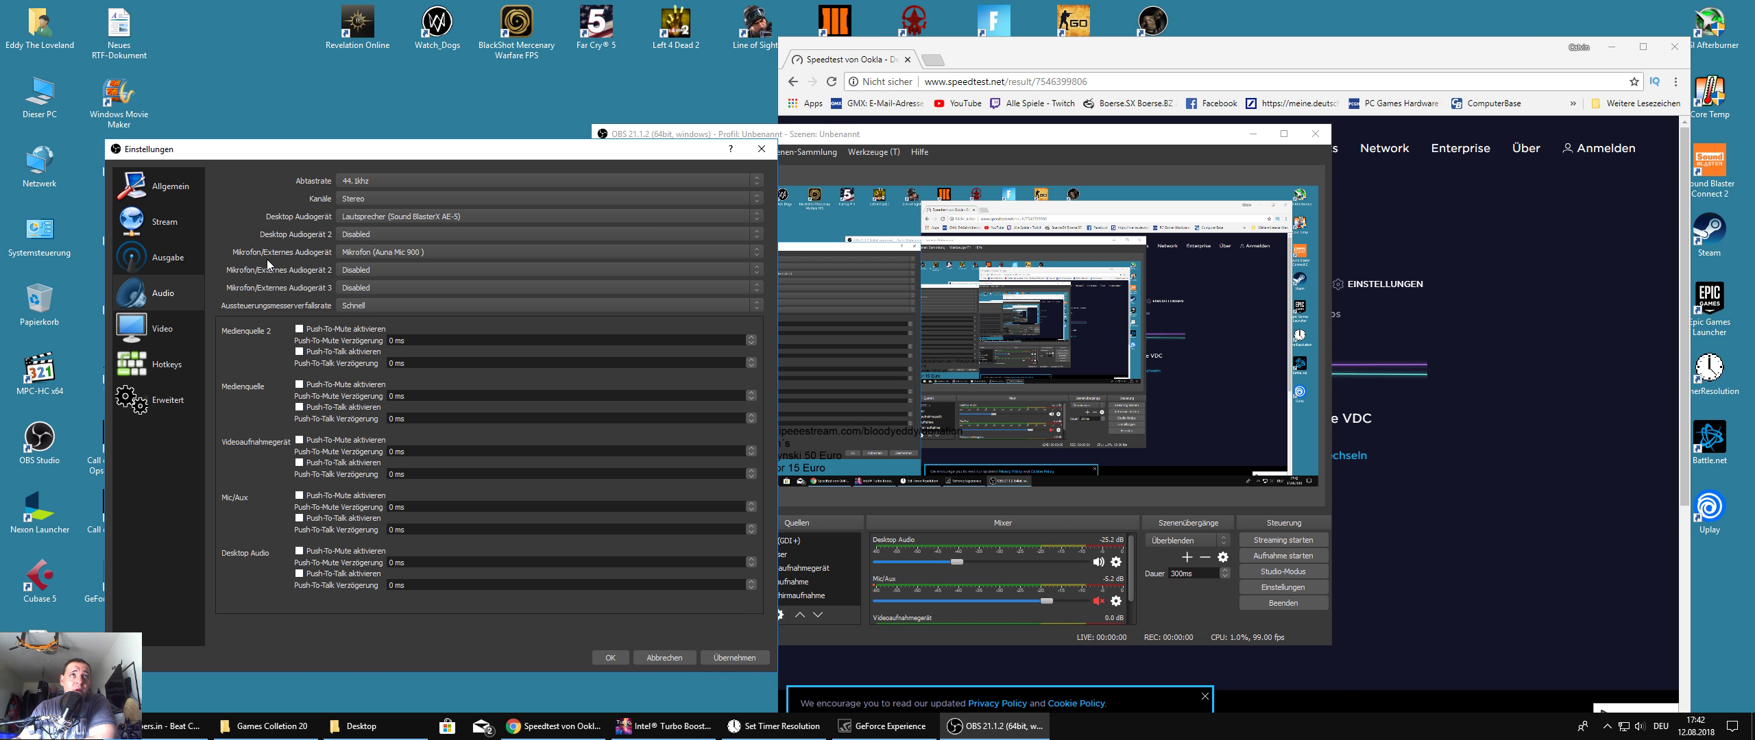
left_click(384, 254)
left_click(385, 258)
Step: Look through the scaled output resolutions in the video settings, keeping 2560x1080
left_click(179, 334)
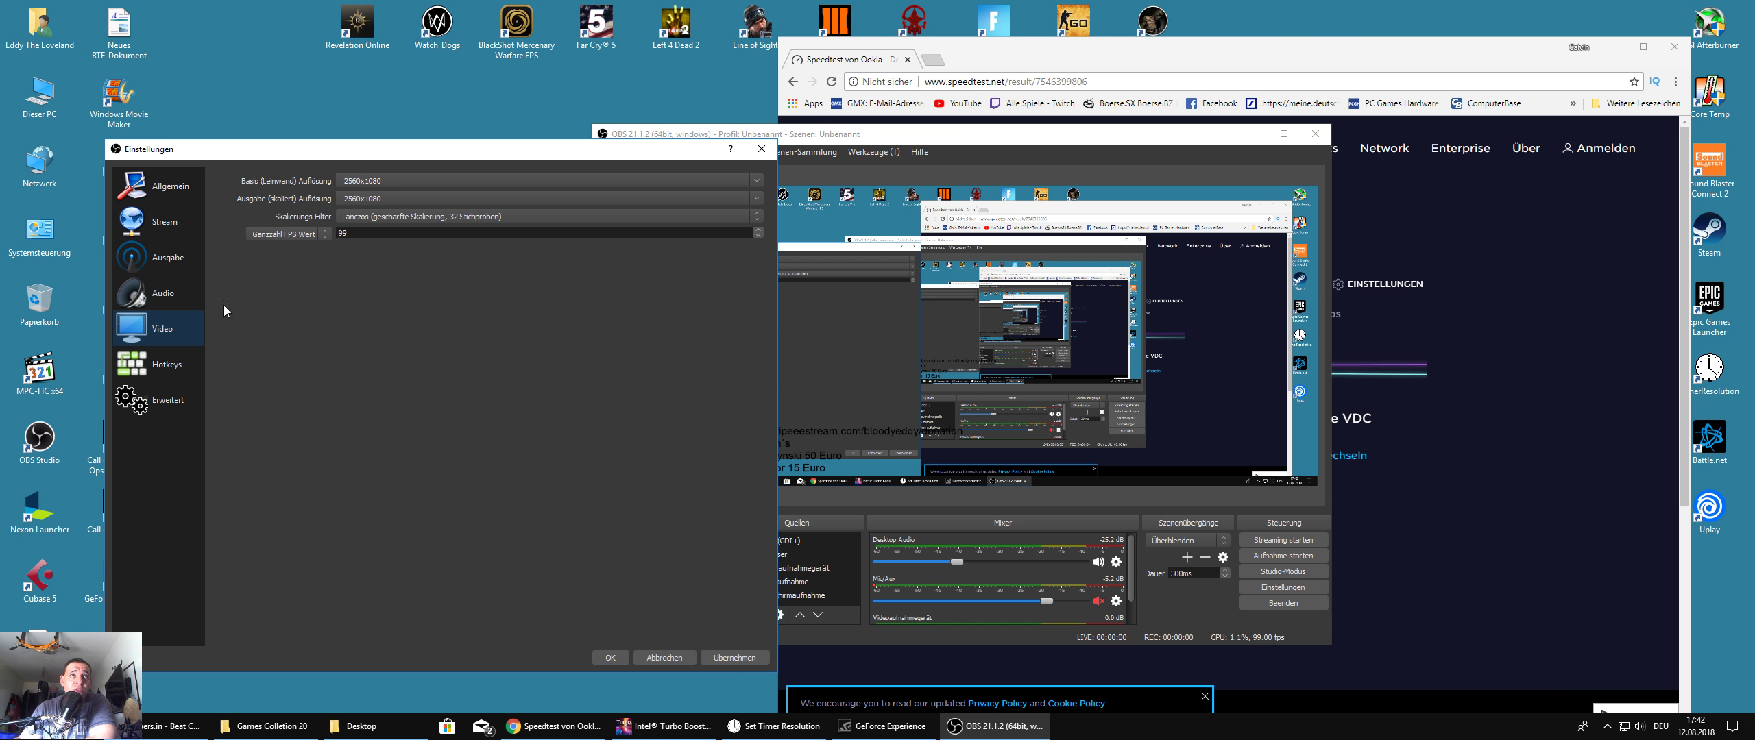
left_click(756, 199)
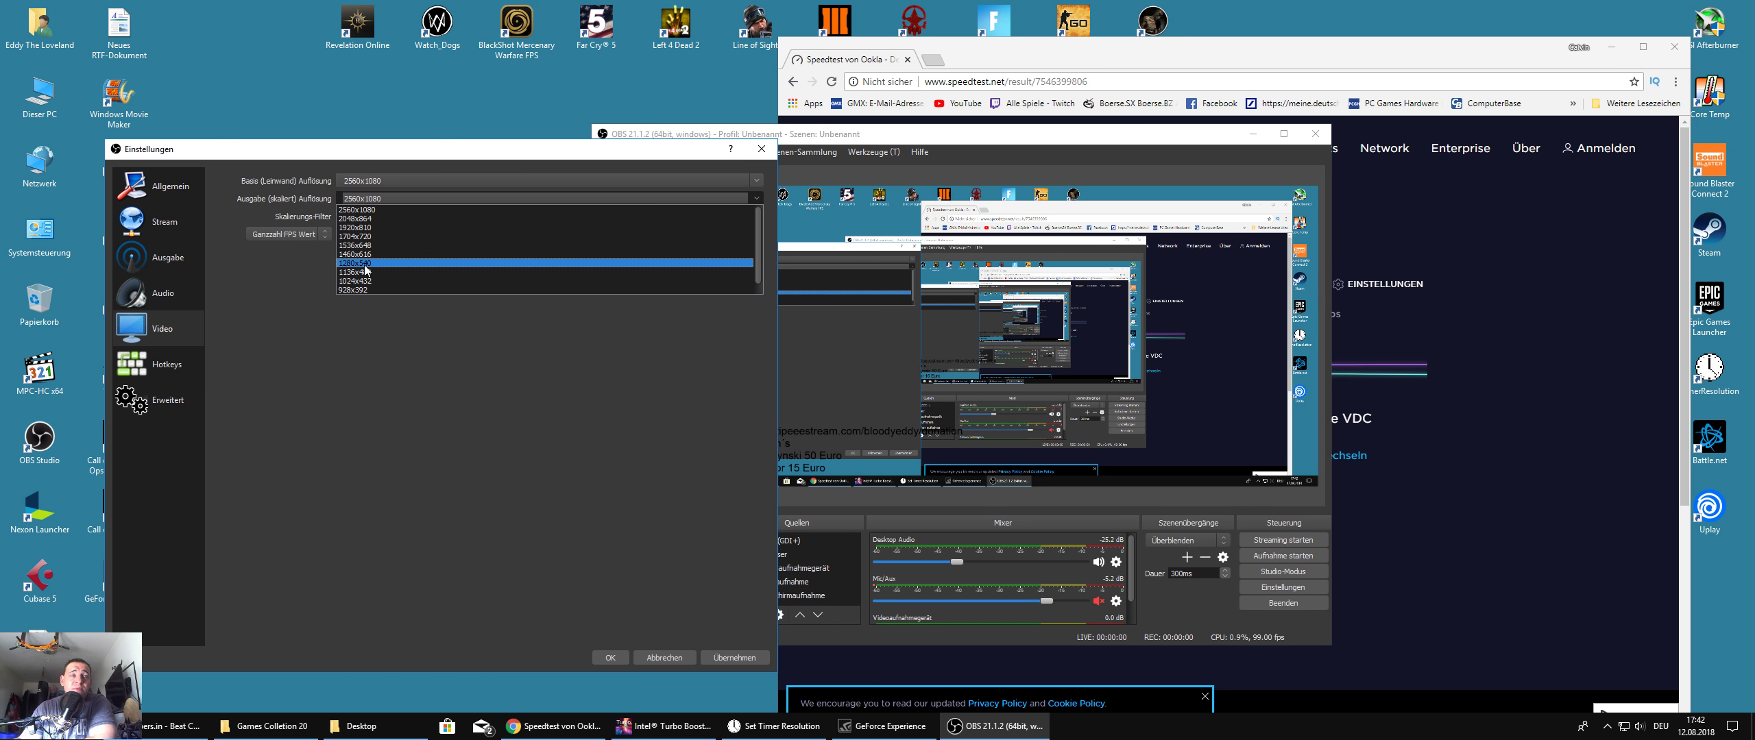
left_click(436, 199)
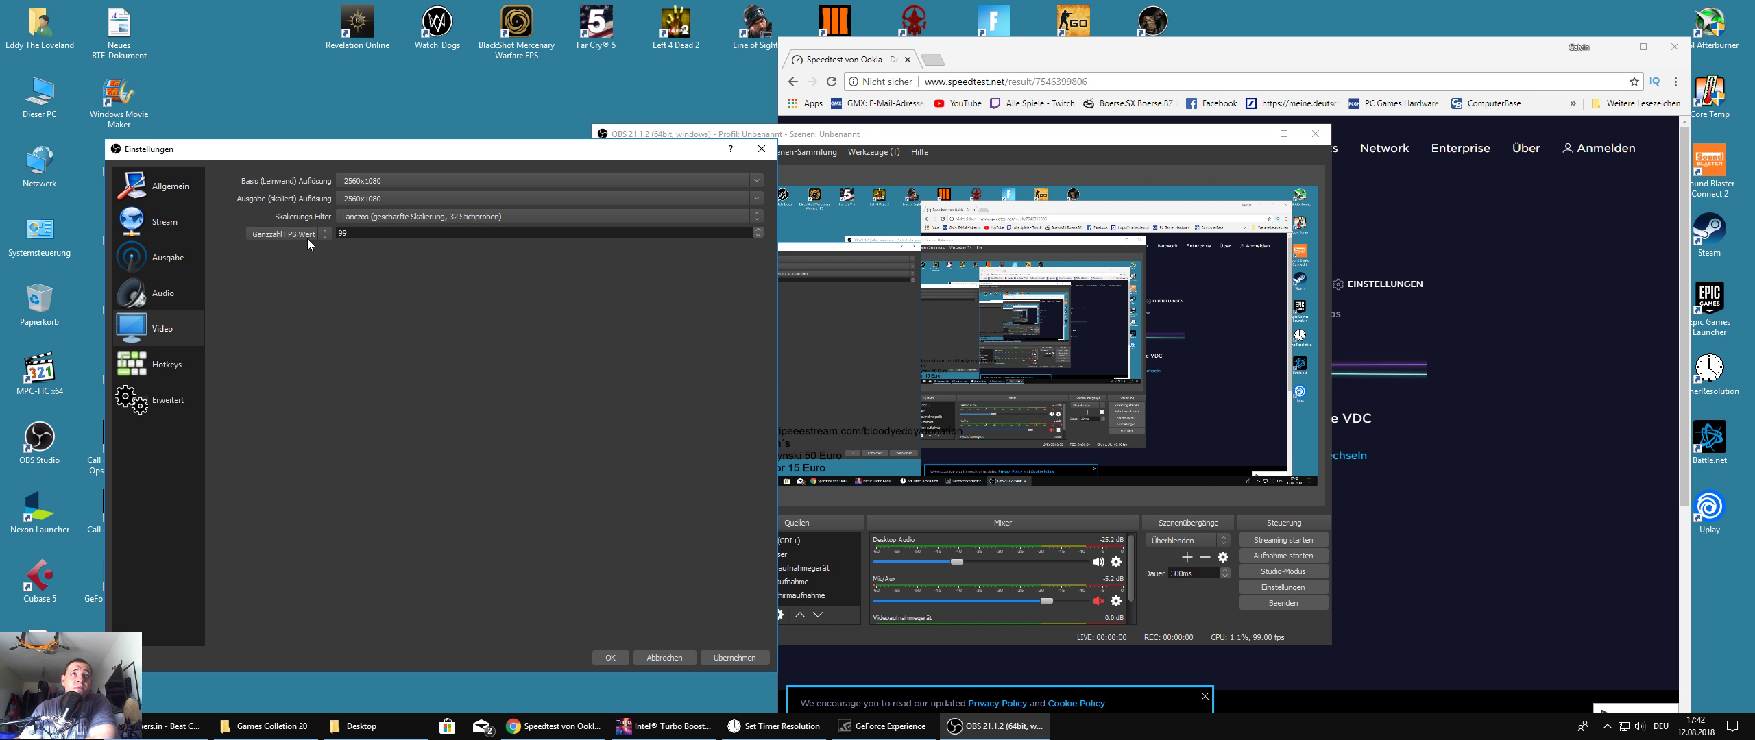
Step: Try the common FPS values for the video frame rate, choosing 30 and then 60
left_click(284, 236)
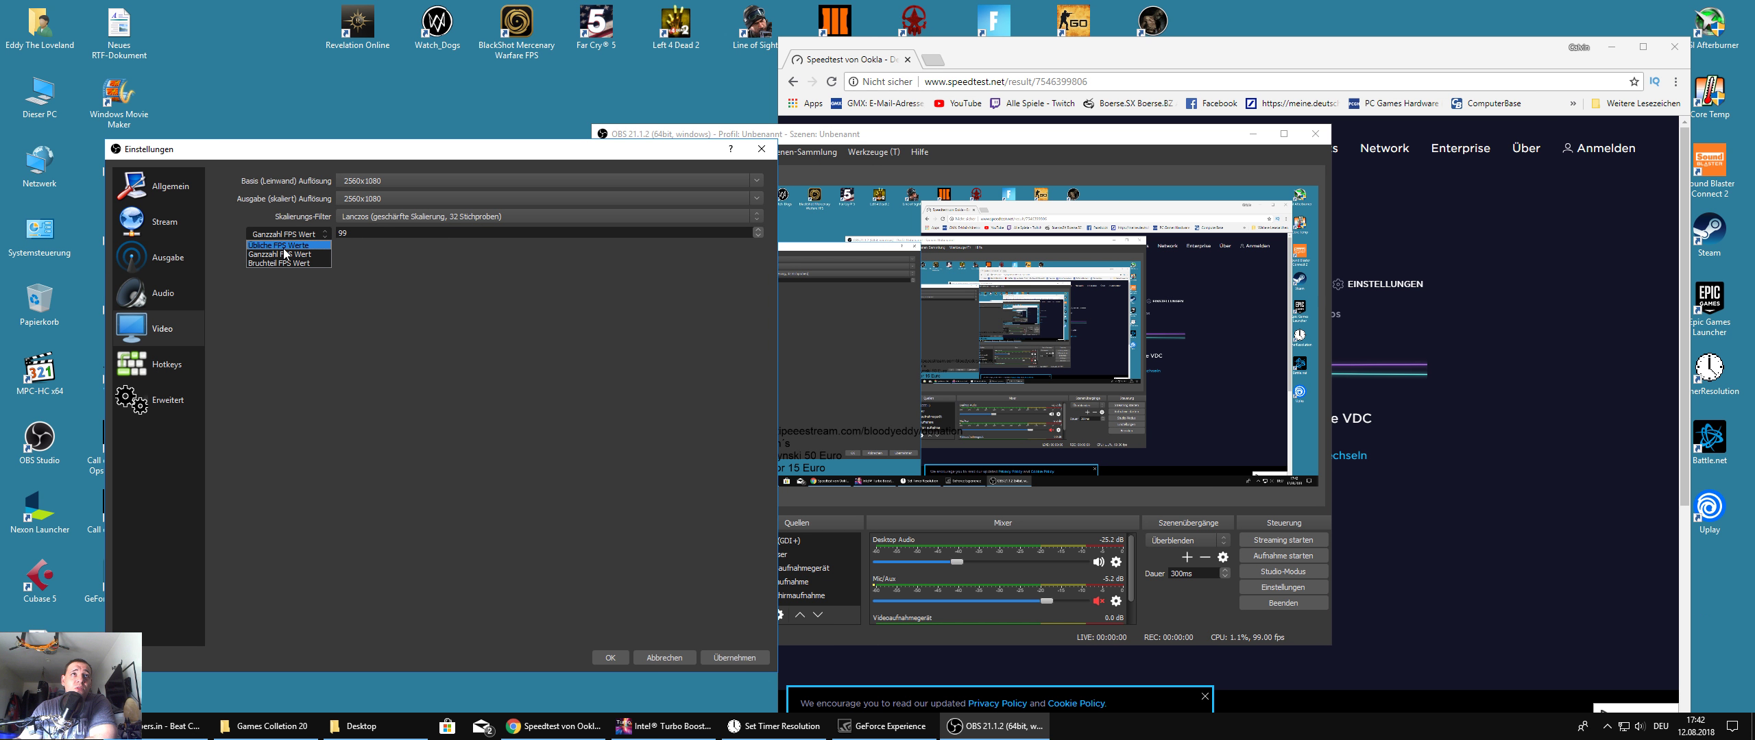
left_click(284, 246)
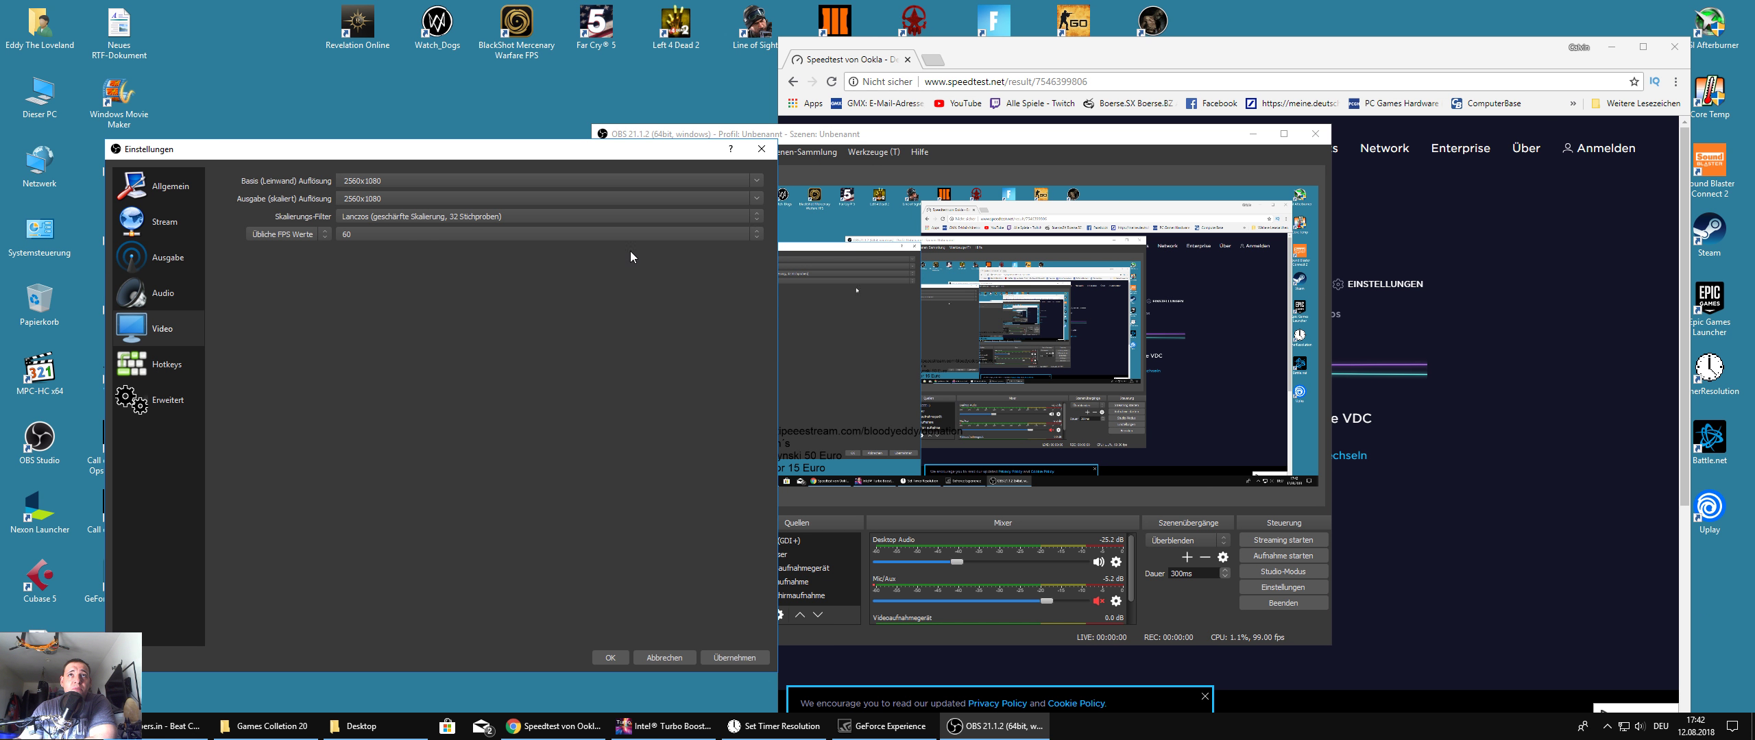
left_click(754, 234)
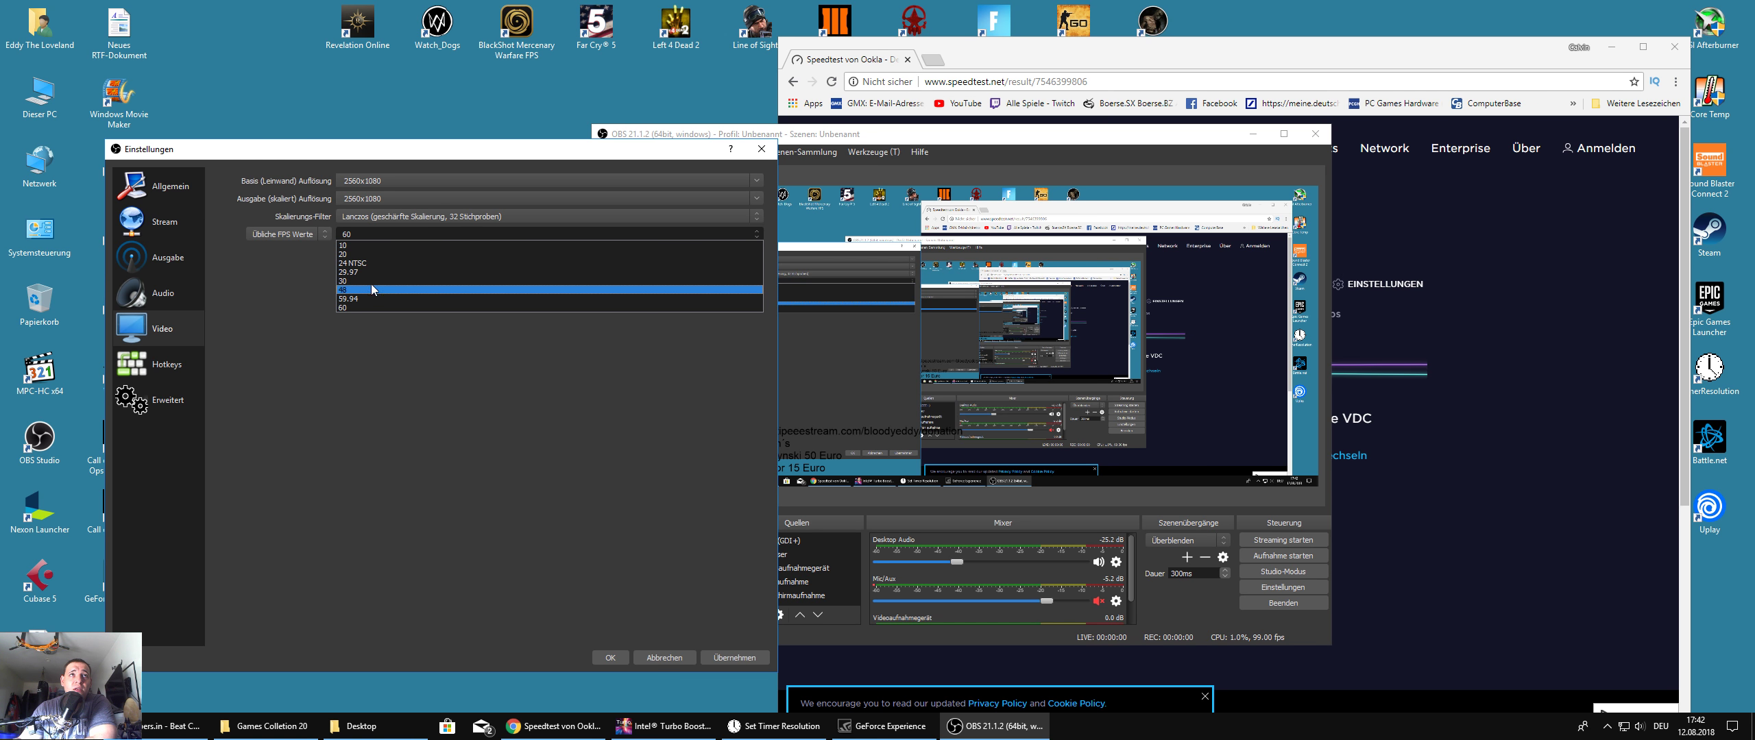
left_click(350, 288)
left_click(757, 233)
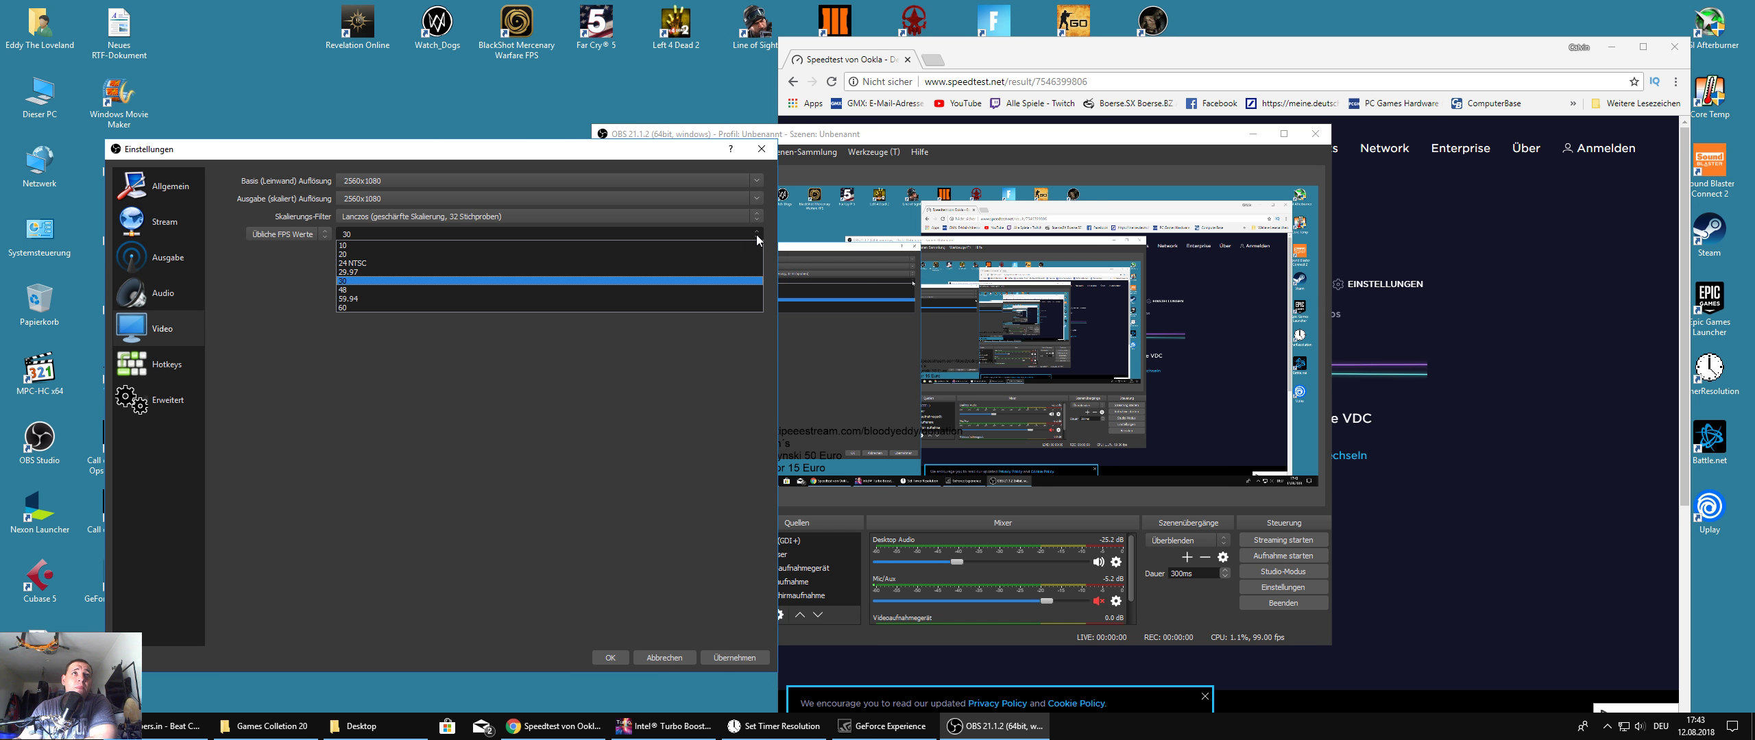
left_click(518, 308)
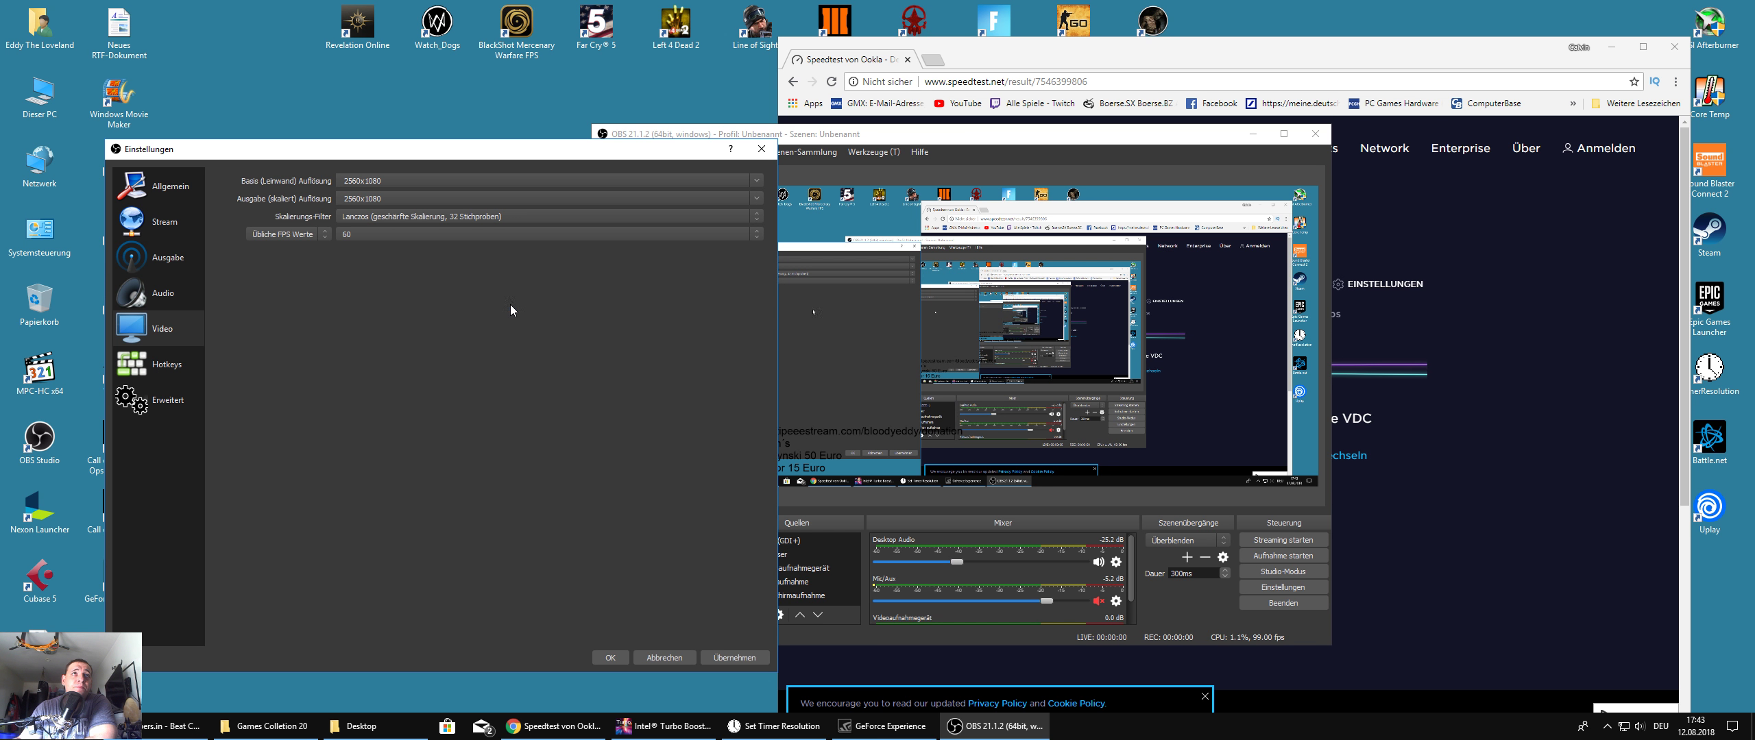
Step: Try the fractional FPS type and return the frame rate to an integer FPS value
left_click(293, 234)
left_click(273, 263)
left_click(282, 234)
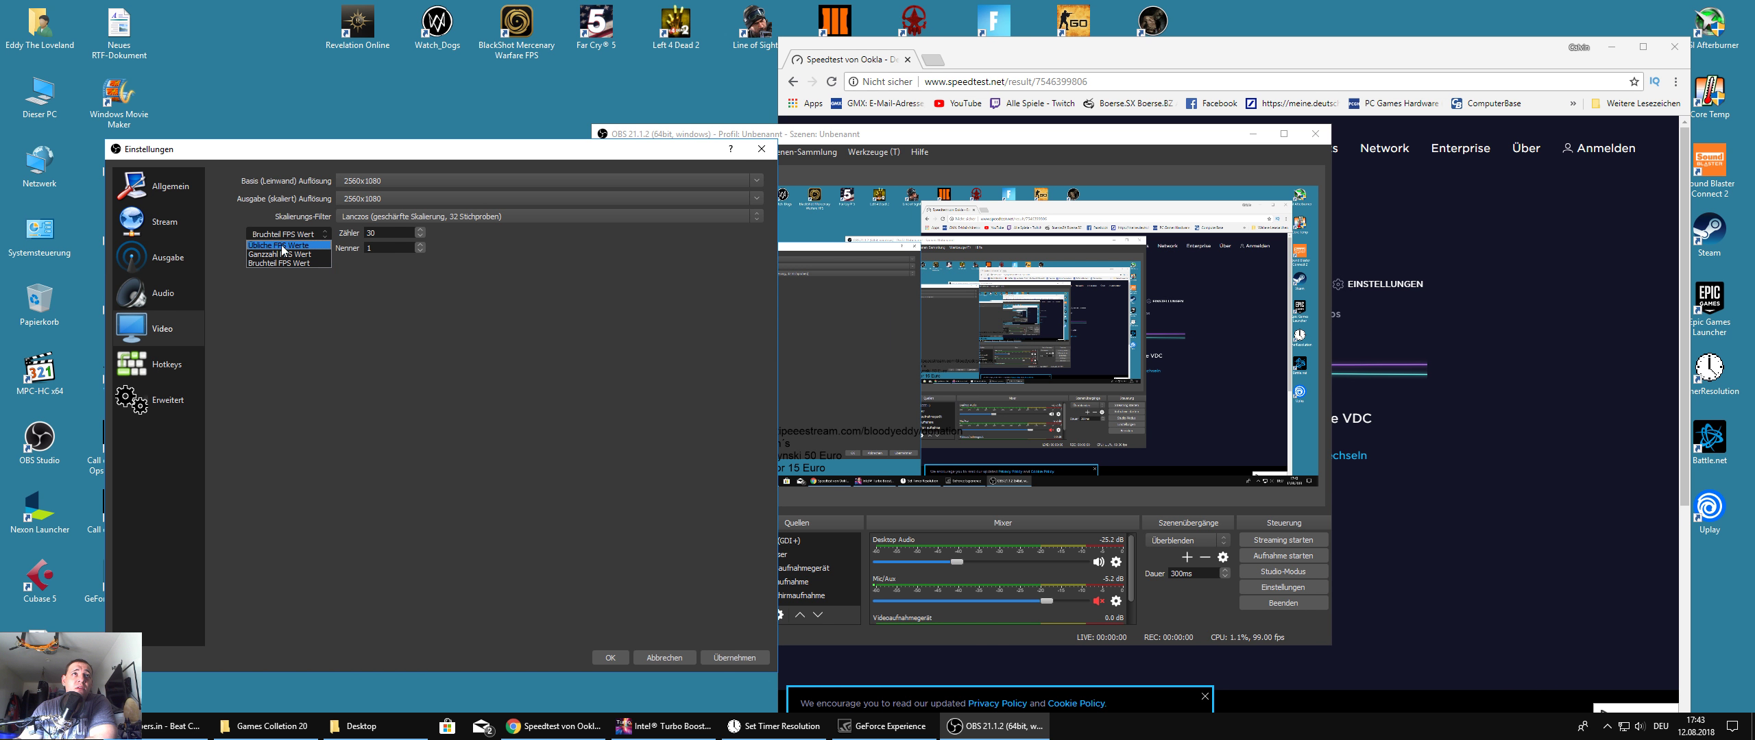
left_click(281, 254)
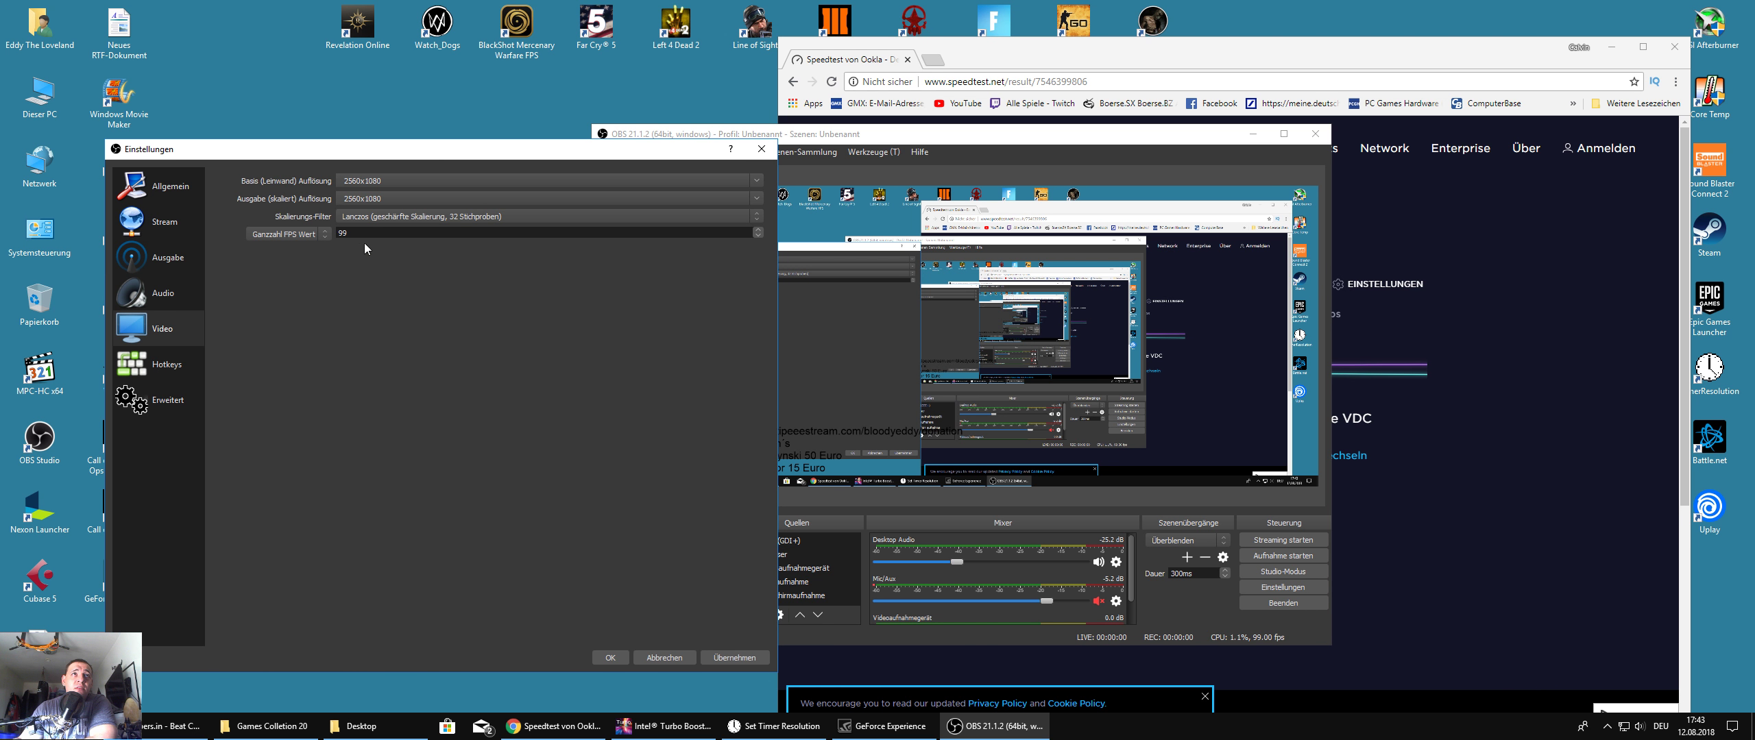
Step: View the hotkey settings and reposition the settings window on the desktop
left_click(158, 364)
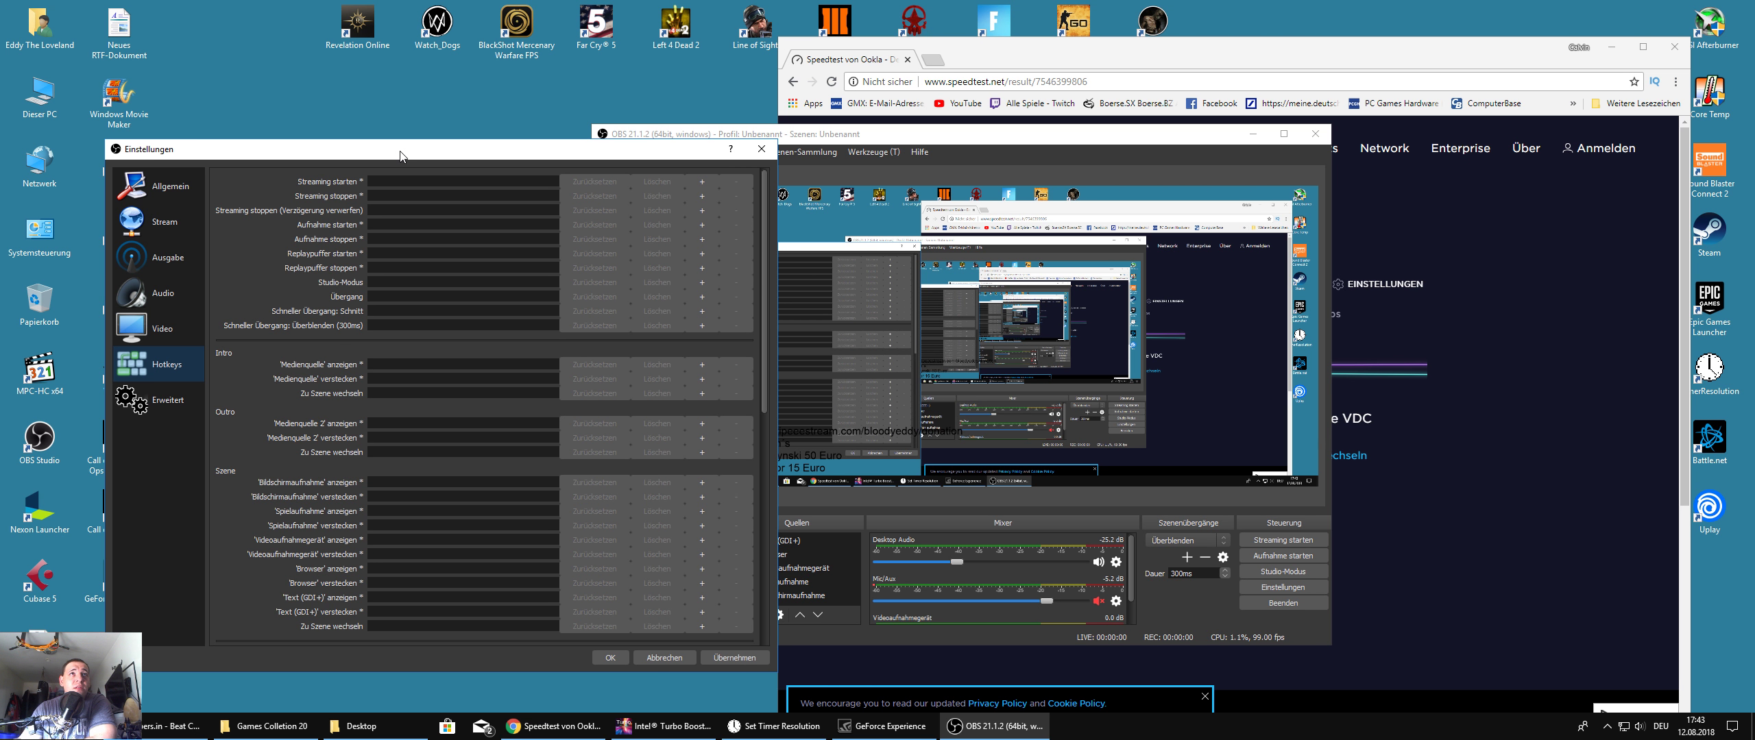
left_click_drag(401, 152, 367, 147)
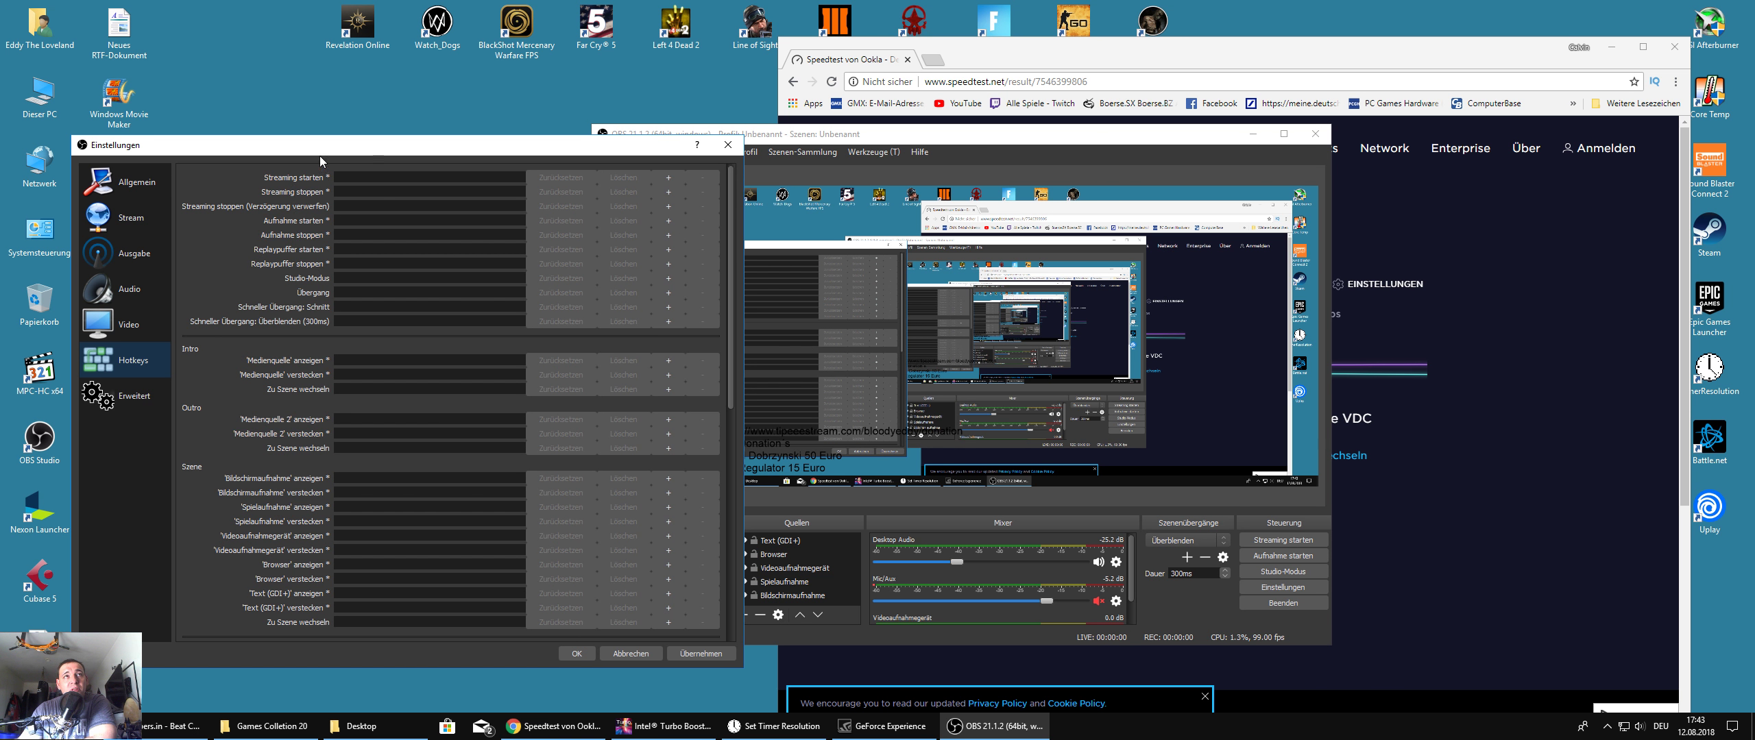
left_click_drag(309, 145, 401, 140)
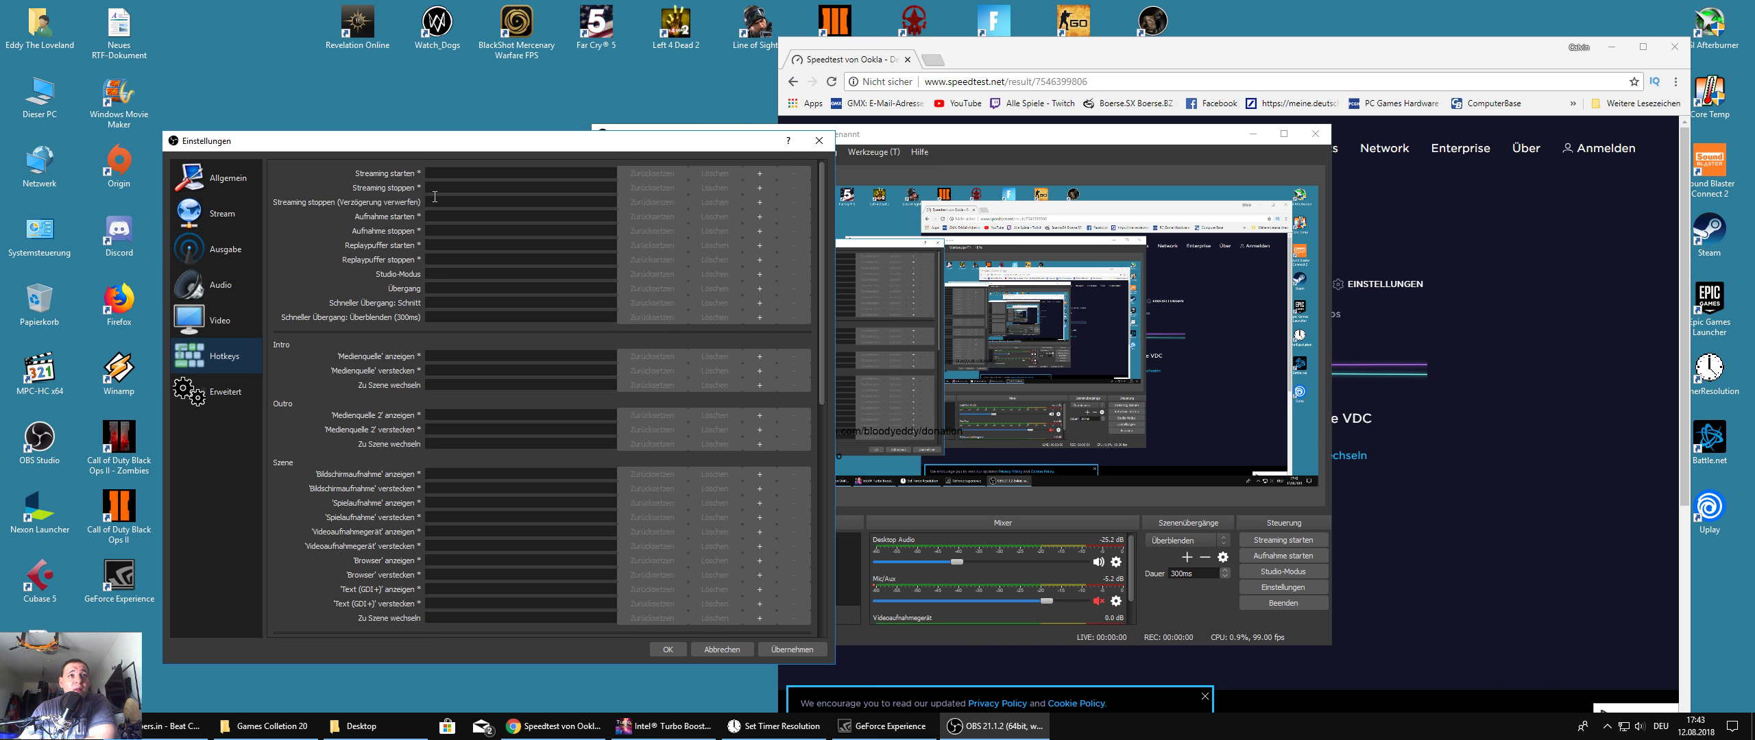
Step: Select Voll as the YUV colour range in the advanced settings and apply all settings
left_click(233, 404)
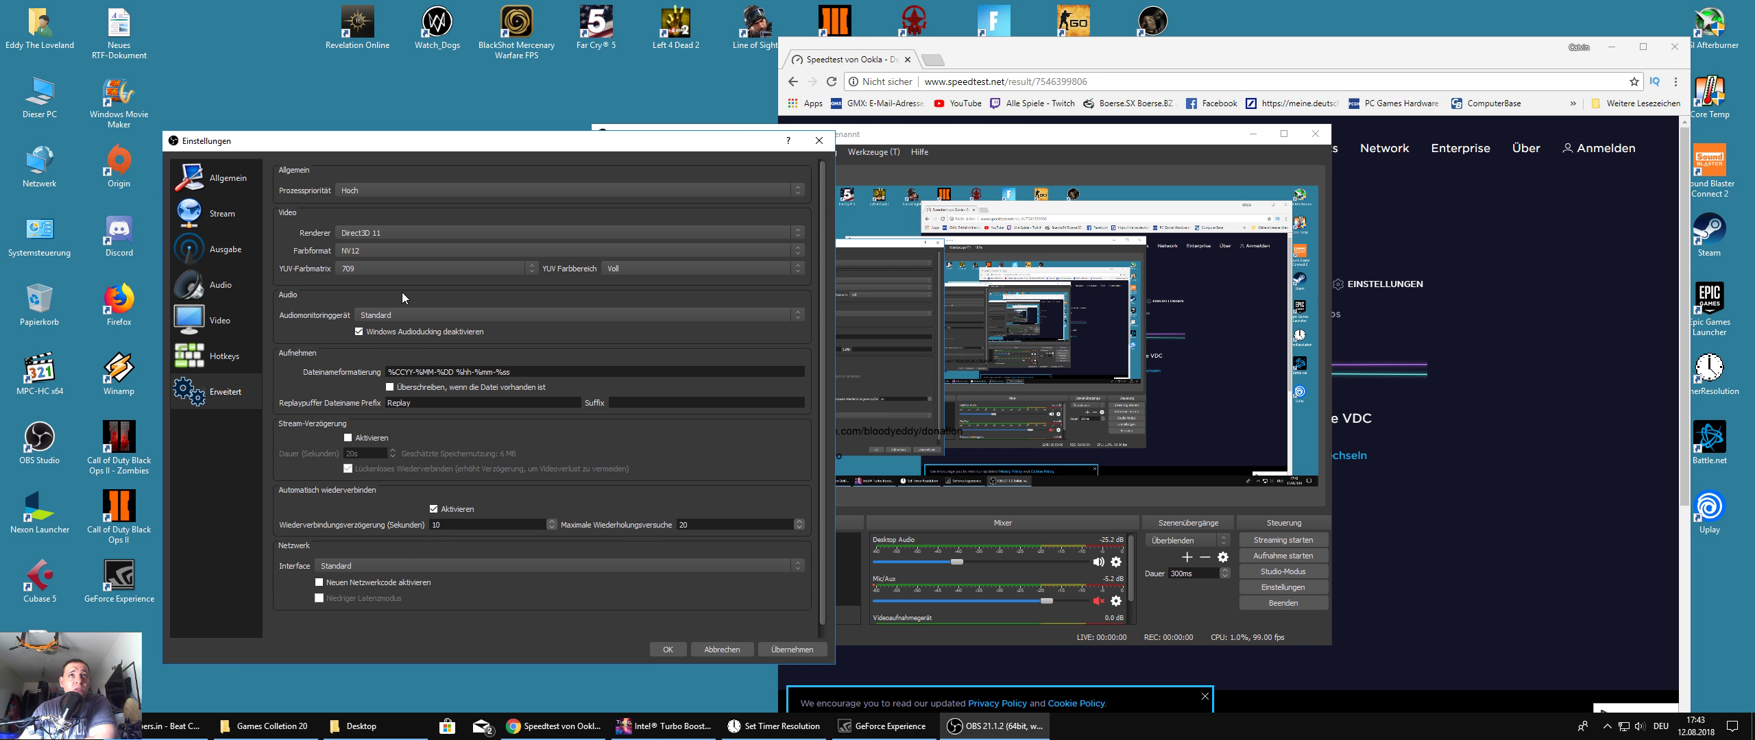
left_click(625, 272)
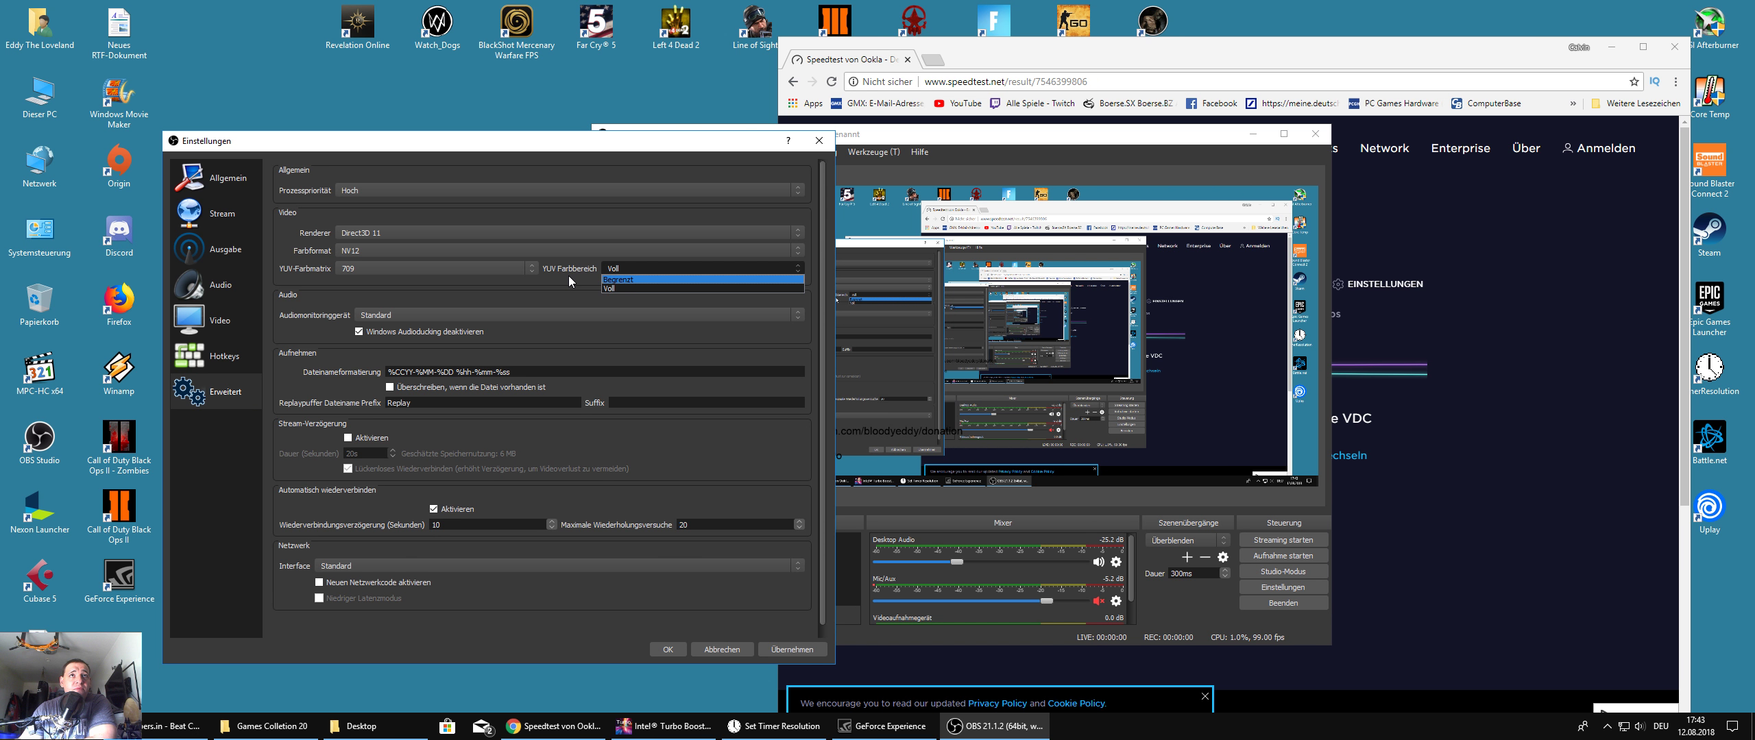
left_click(621, 288)
left_click(792, 650)
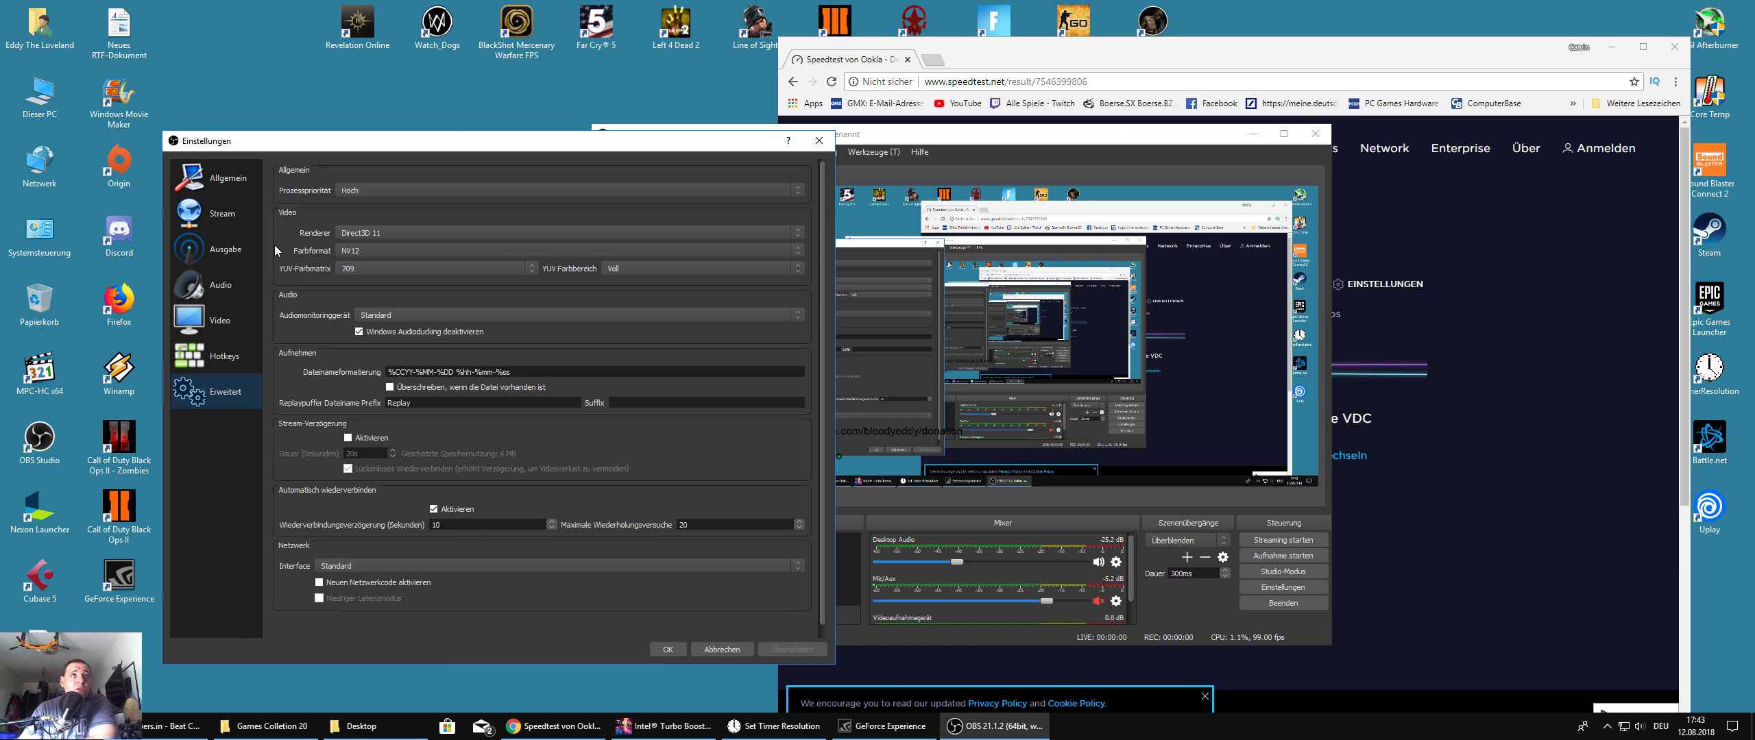
Step: Check the general settings, confirm the settings dialog and move the OBS main window clear of the speed test results
left_click(245, 184)
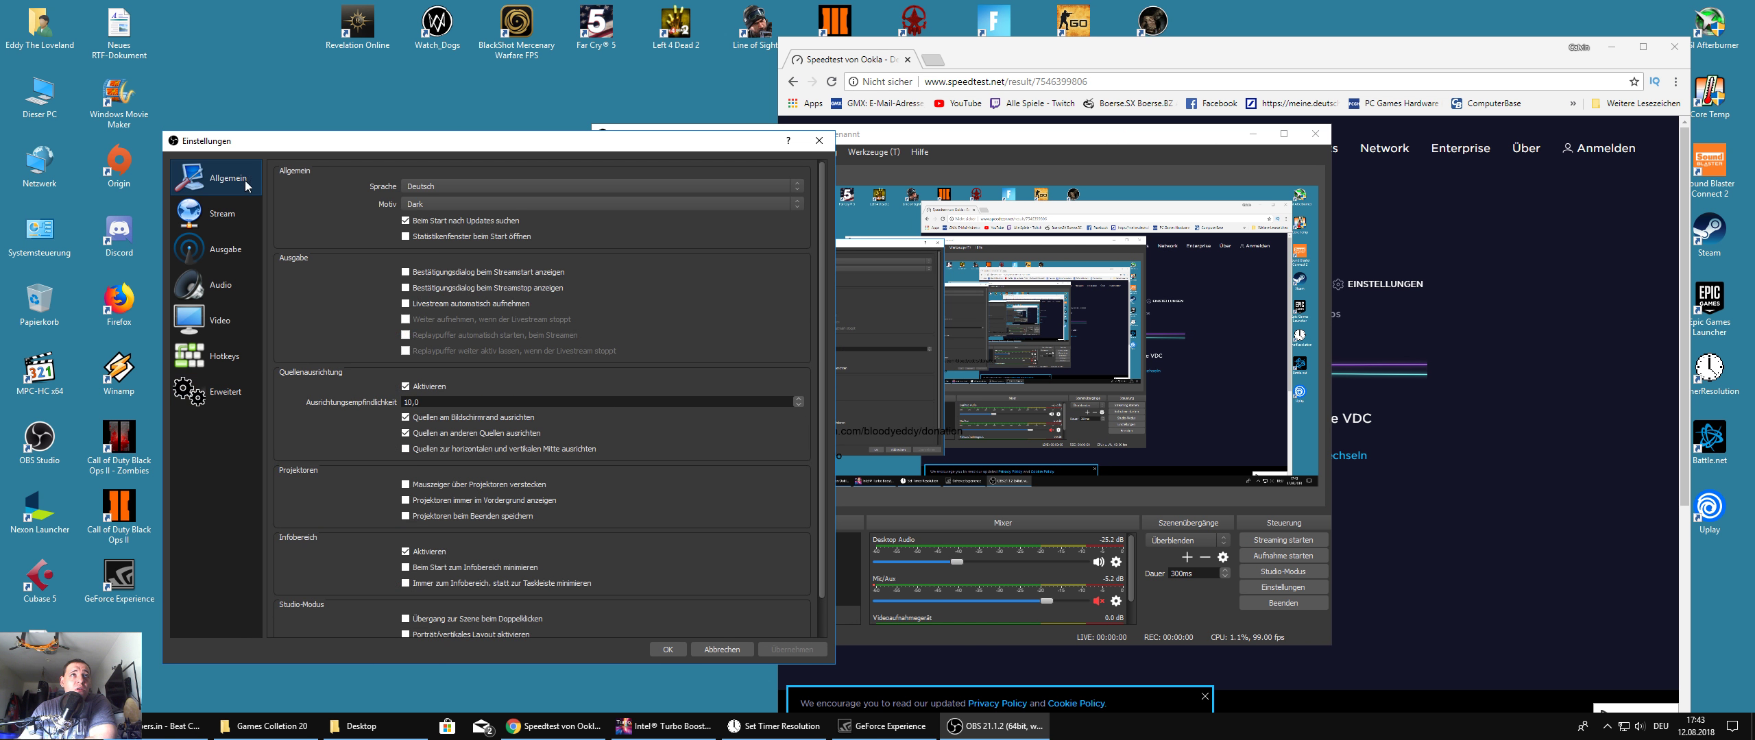
left_click(668, 650)
left_click_drag(903, 141, 491, 88)
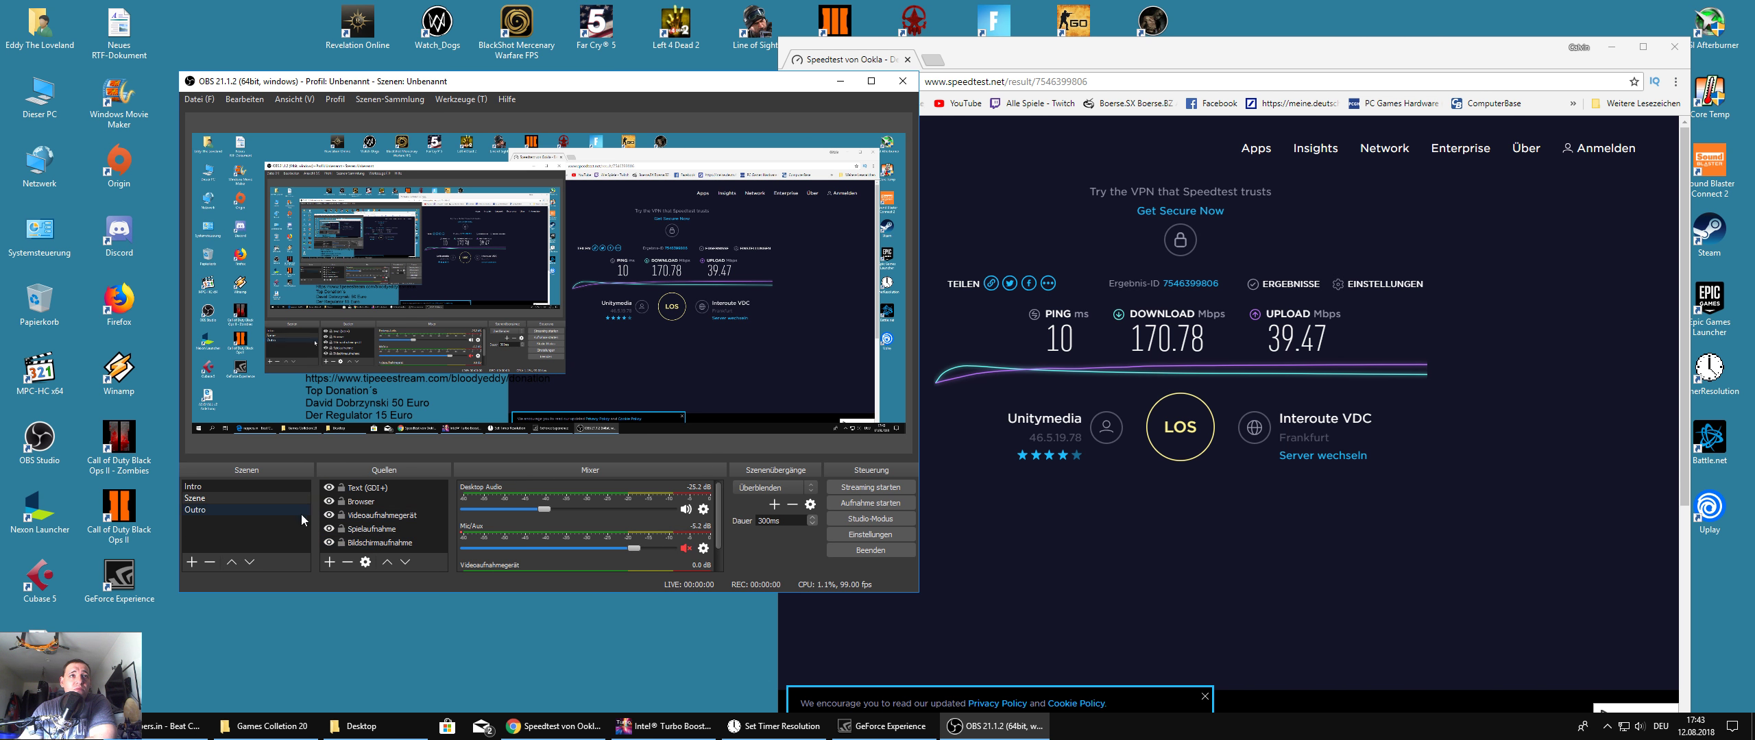
Step: Preview the Intro and Outro scenes and return to the scene named Scene
left_click(214, 488)
left_click(229, 508)
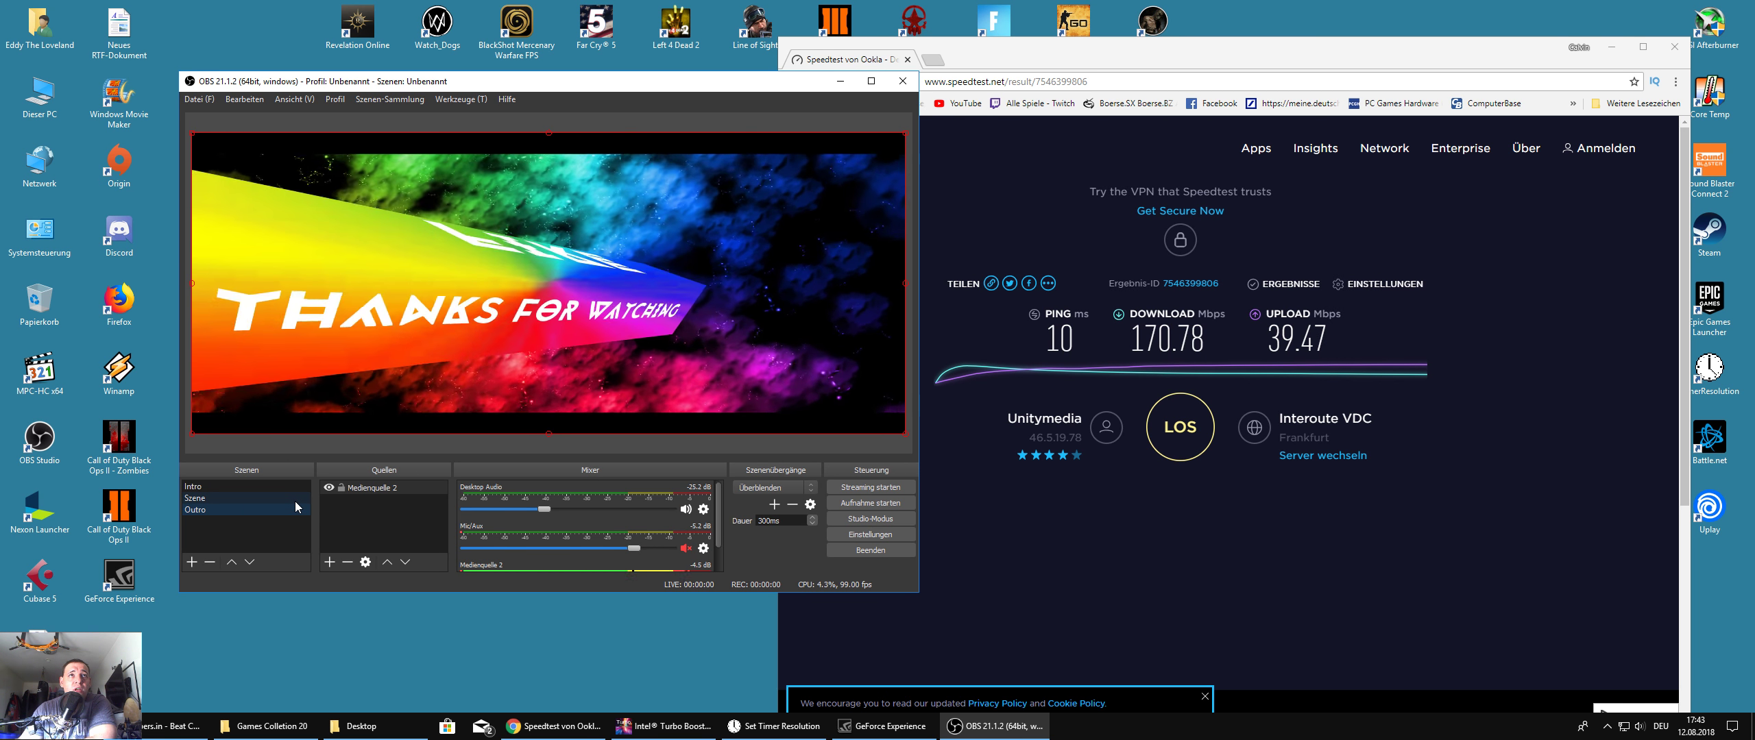
left_click(258, 498)
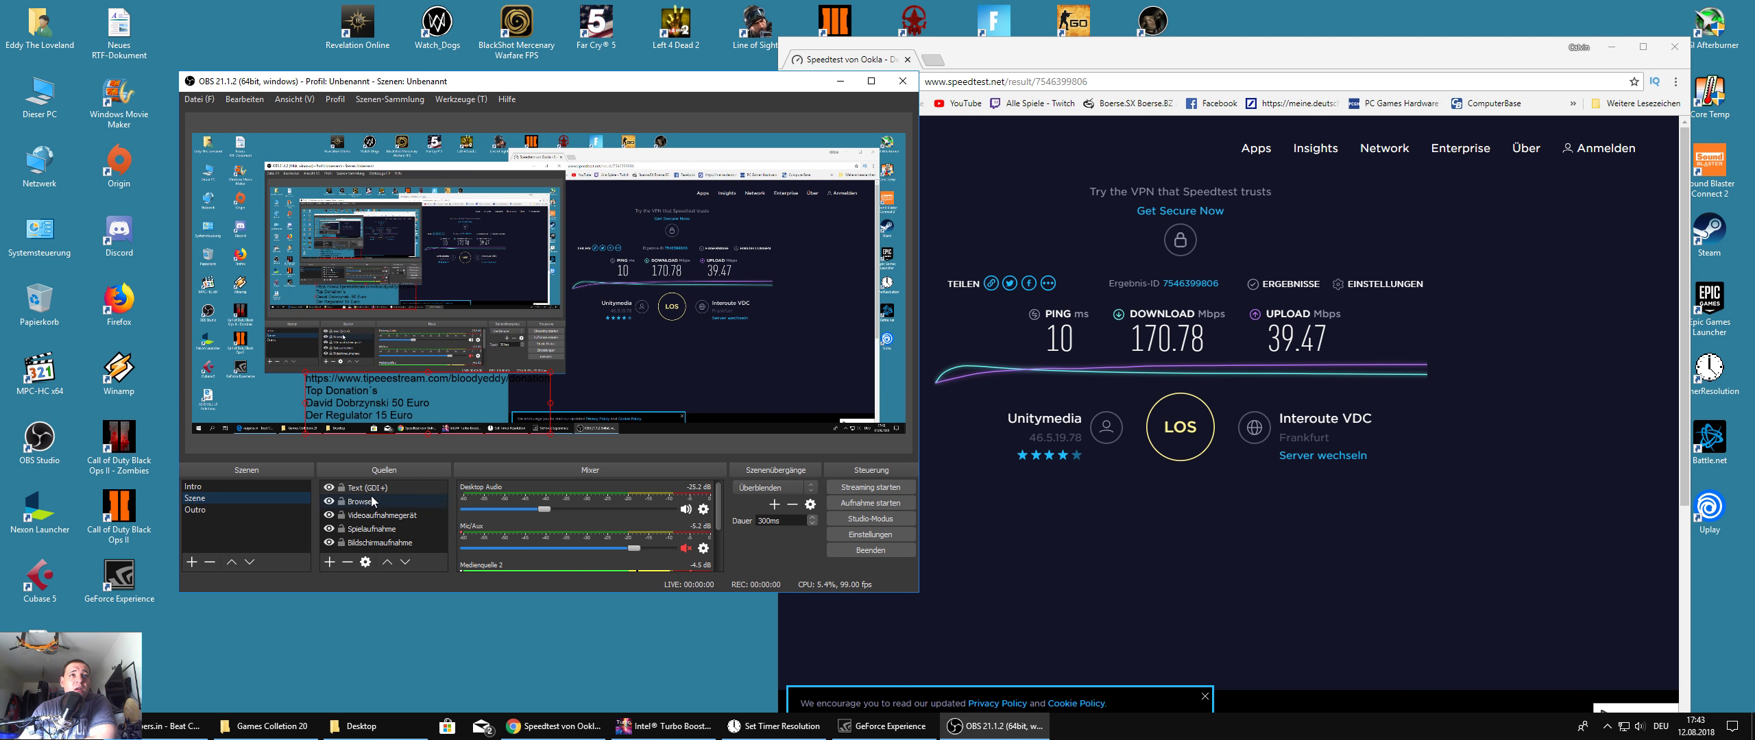
Step: Inspect the properties of the Videoaufnahmegerät source and close them with the webcam settings kept
left_click(392, 518)
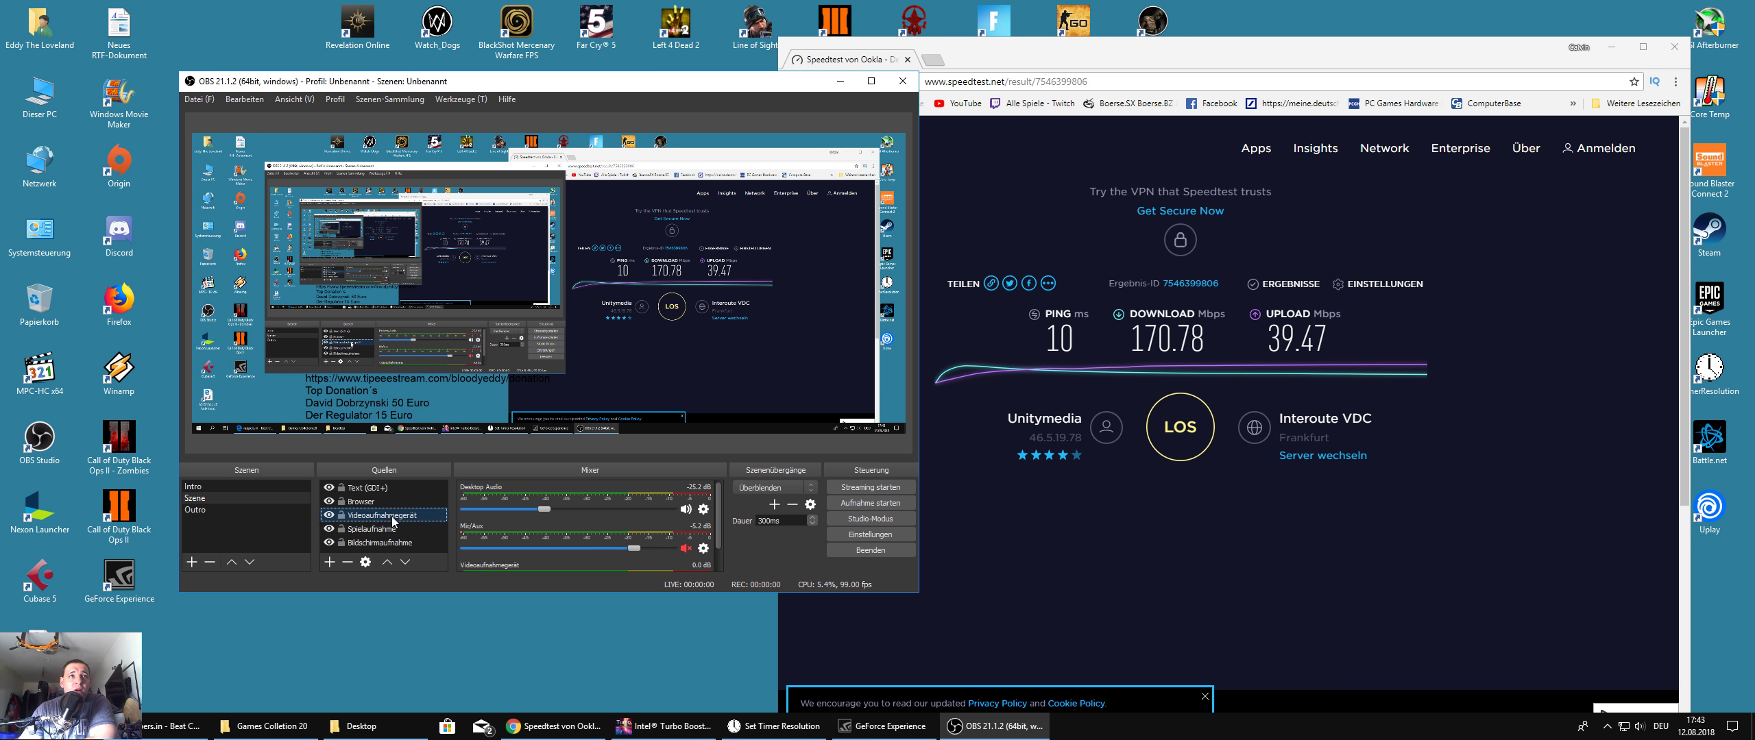
double_click(397, 519)
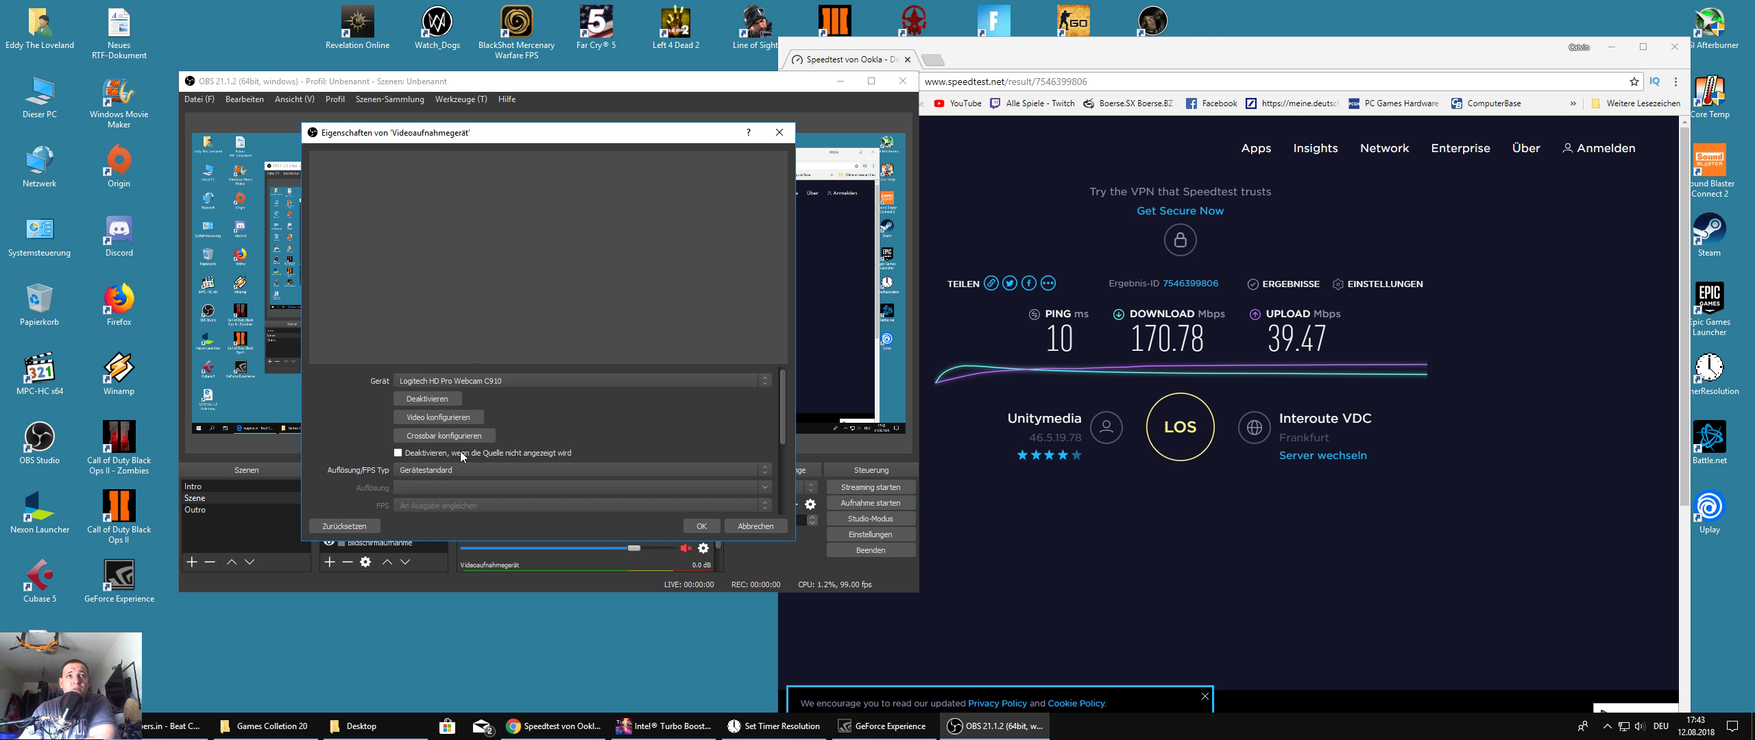
left_click(693, 527)
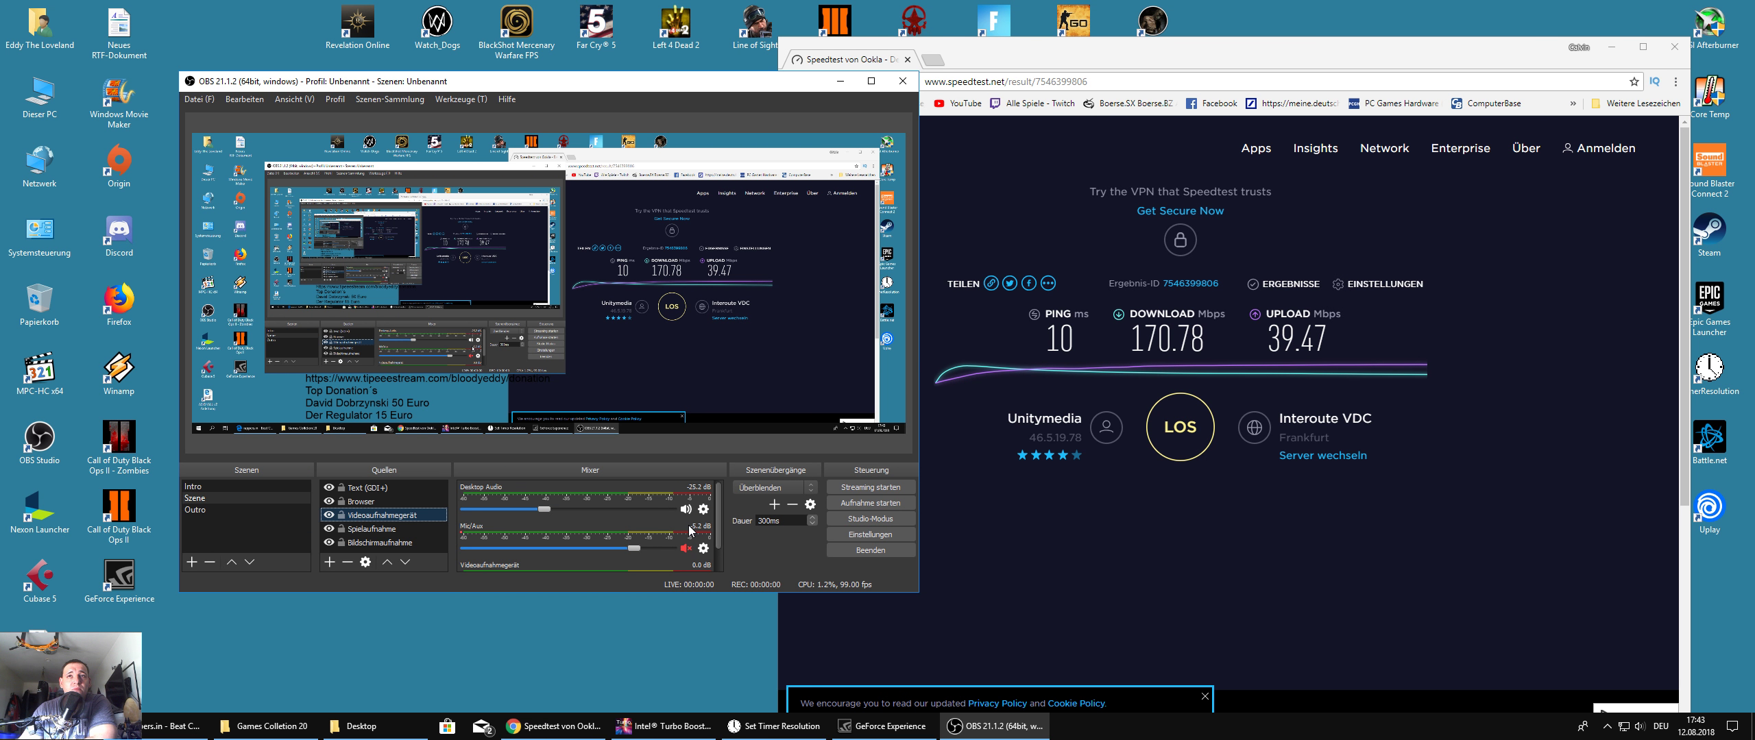
left_click(264, 541)
Step: Close OBS Studio and move the browser window with the speed test towards the middle of the desktop
left_click(903, 81)
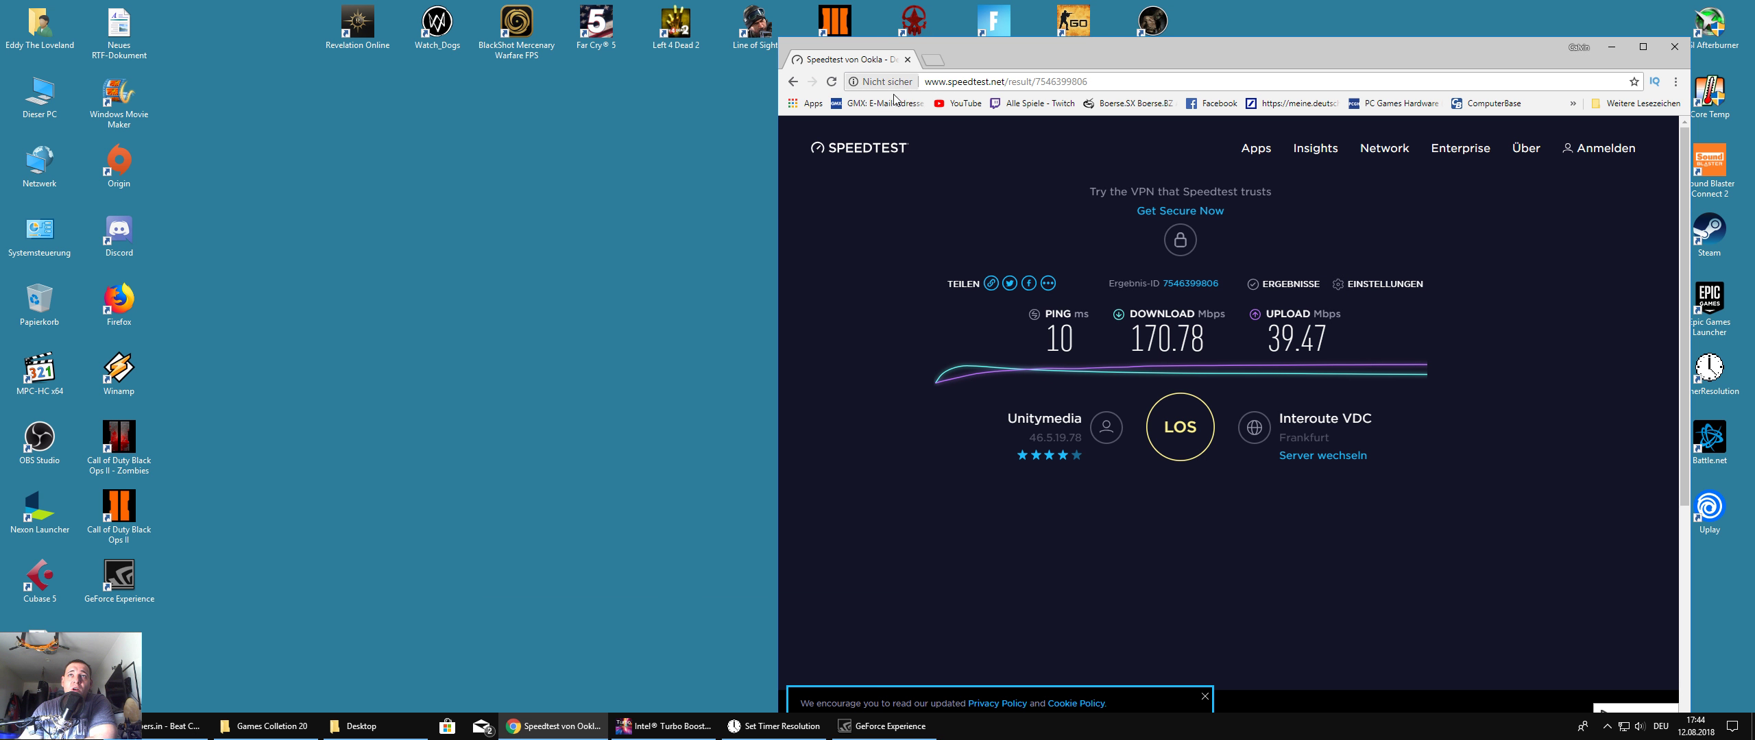
left_click_drag(1073, 60, 908, 43)
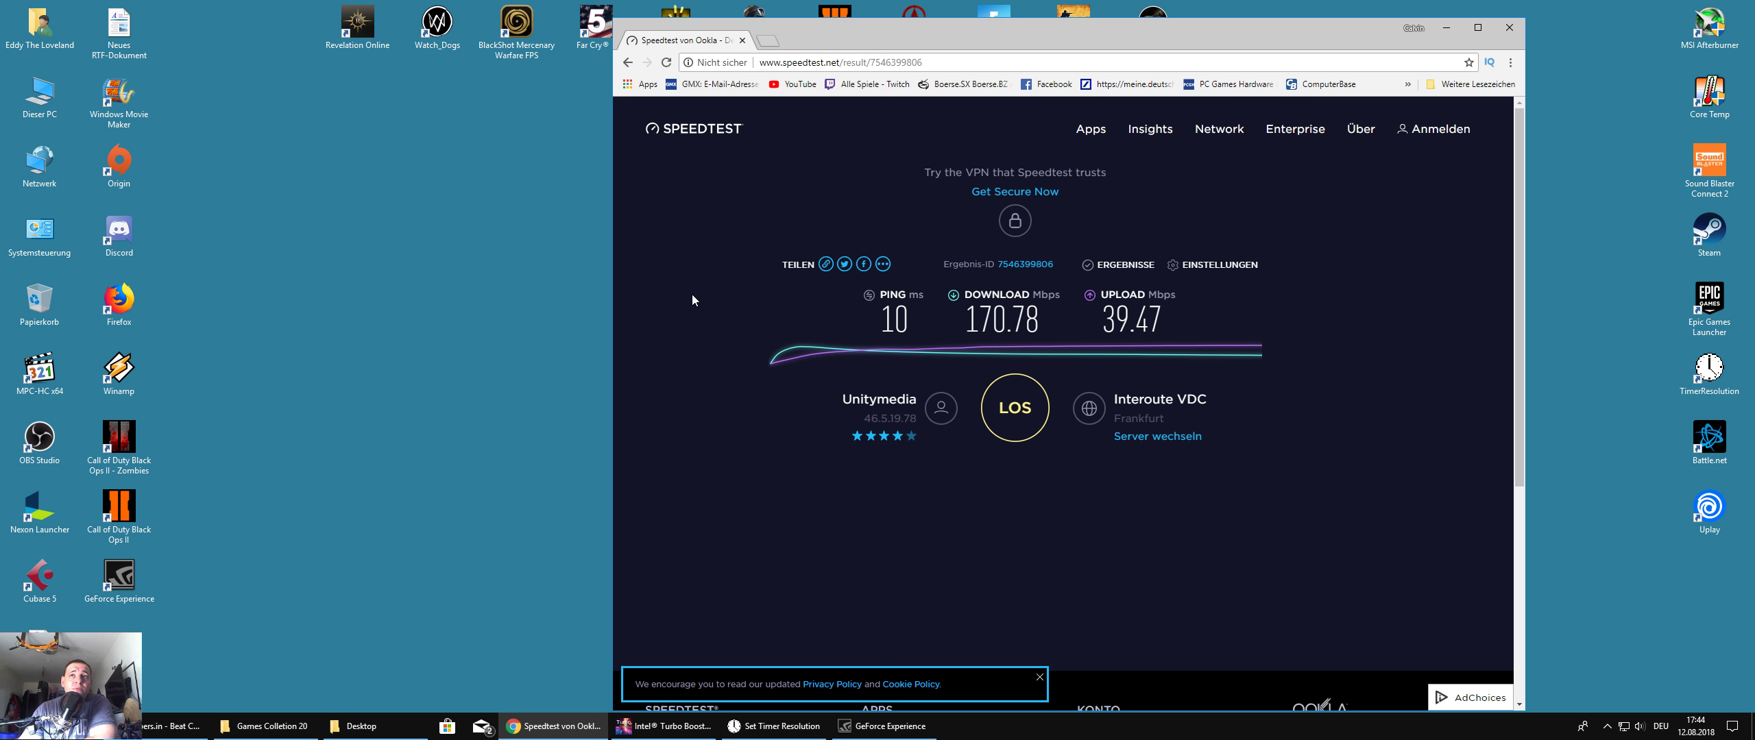